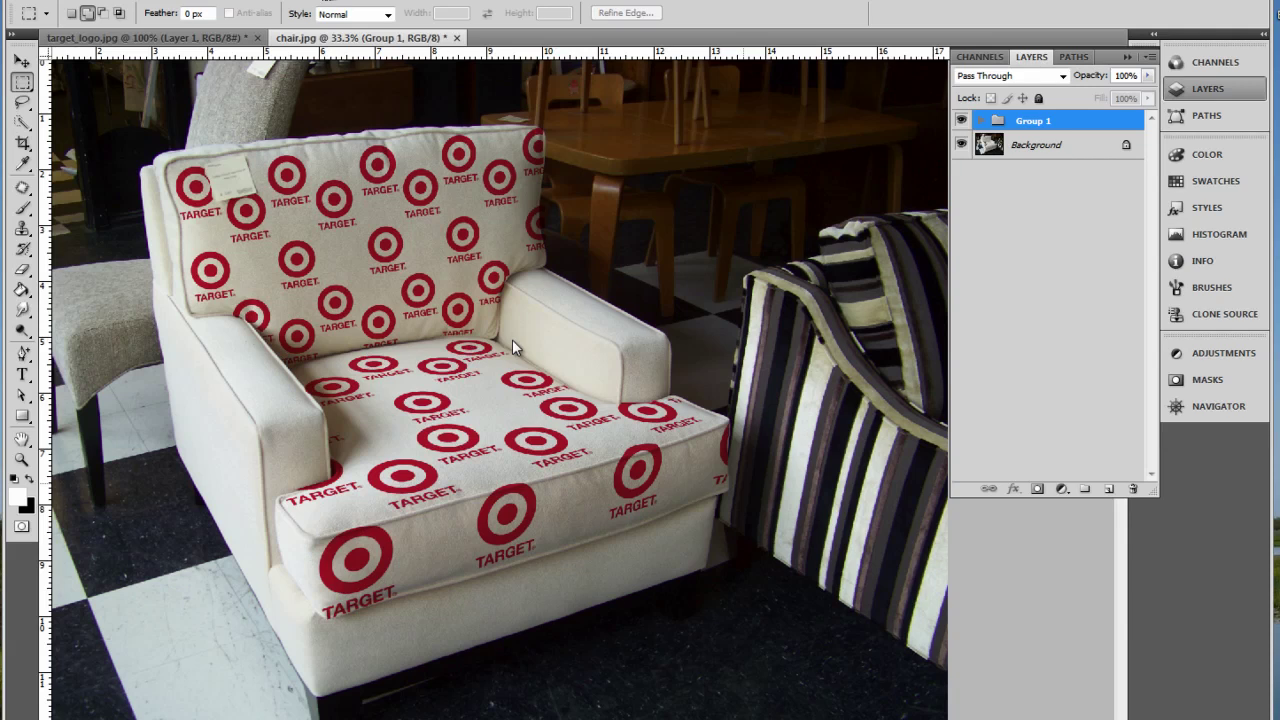
Step: In target_logo.jpg, hide the pattern layers, show Background, and select the whole logo canvas
left_click(184, 38)
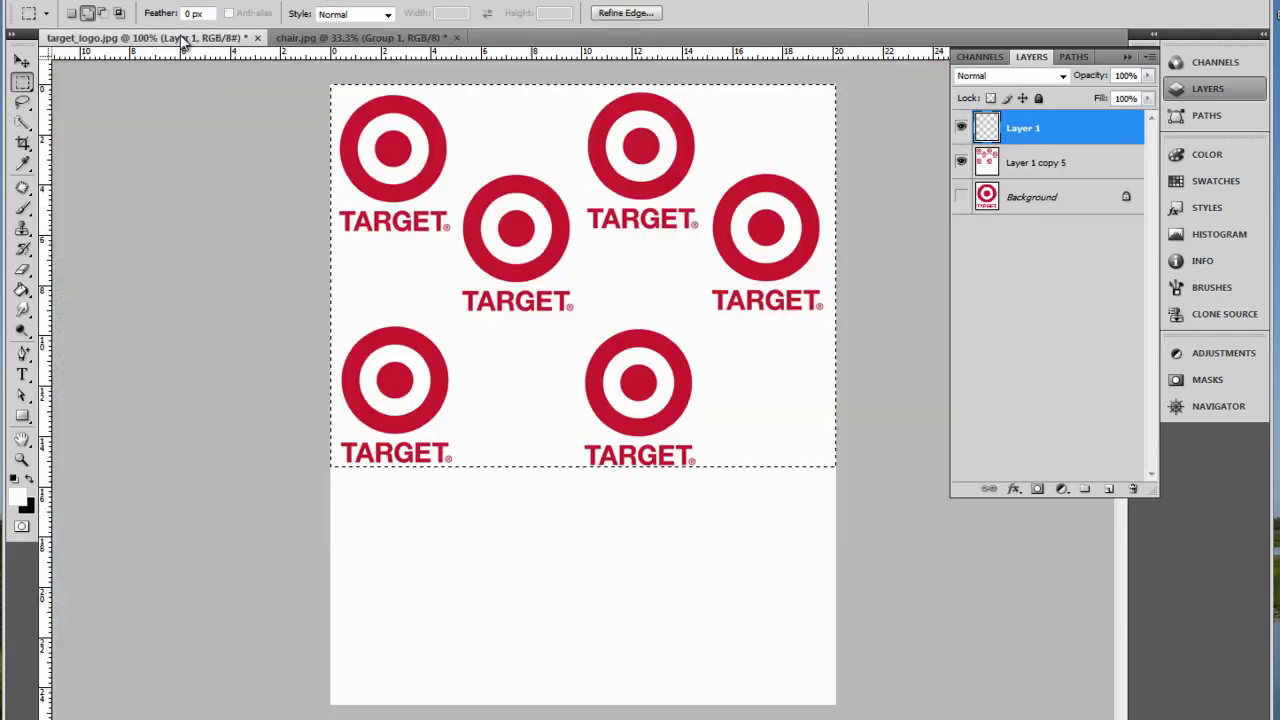
left_click(962, 163)
left_click(961, 127)
left_click(961, 197)
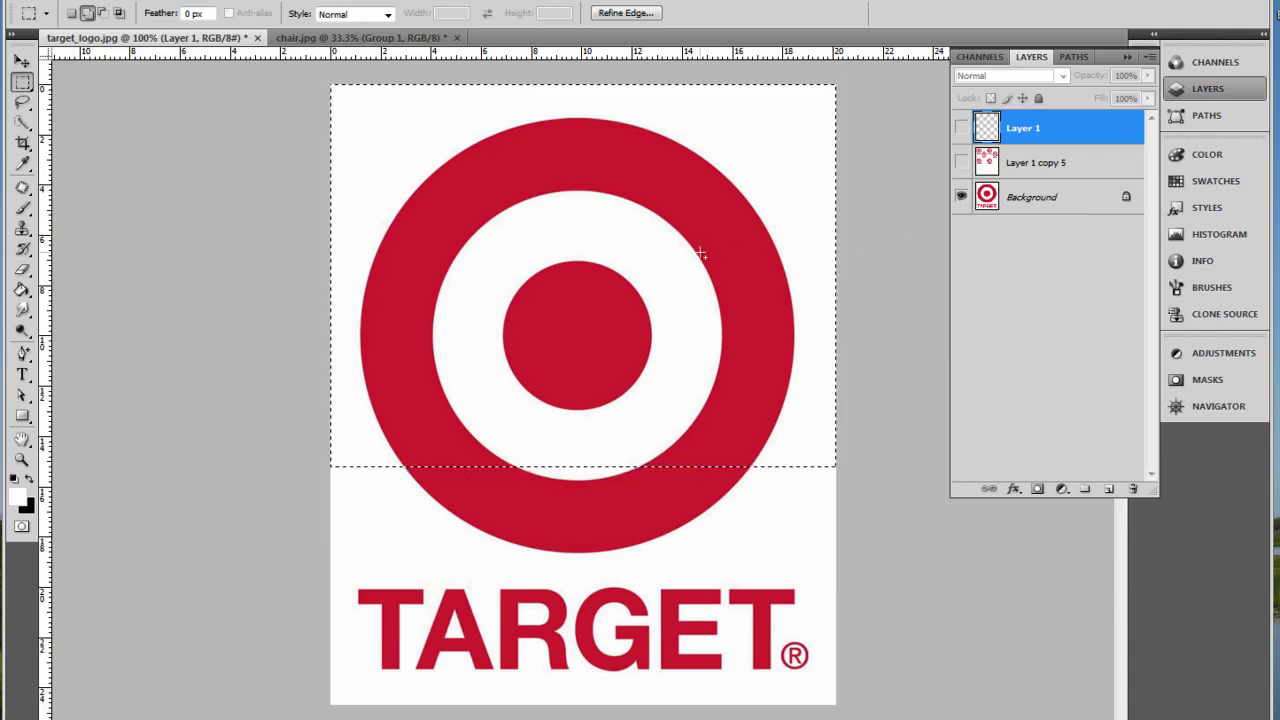
key("ctrl+d")
key("alt+comma")
left_click_drag(735, 576, 845, 712)
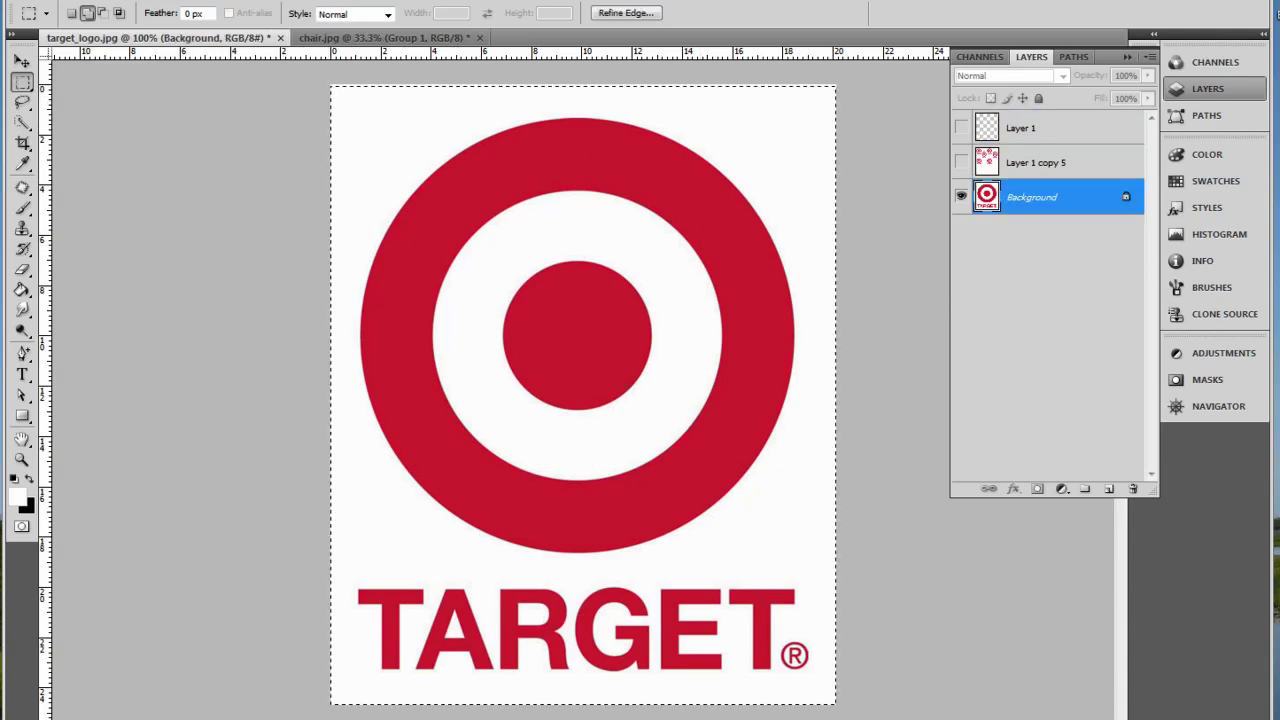
Step: Add an empty Layer 2 at the top of the stack, hide Background, and deselect
left_click(1109, 488)
left_click_drag(1048, 128, 1051, 128)
left_click(960, 231)
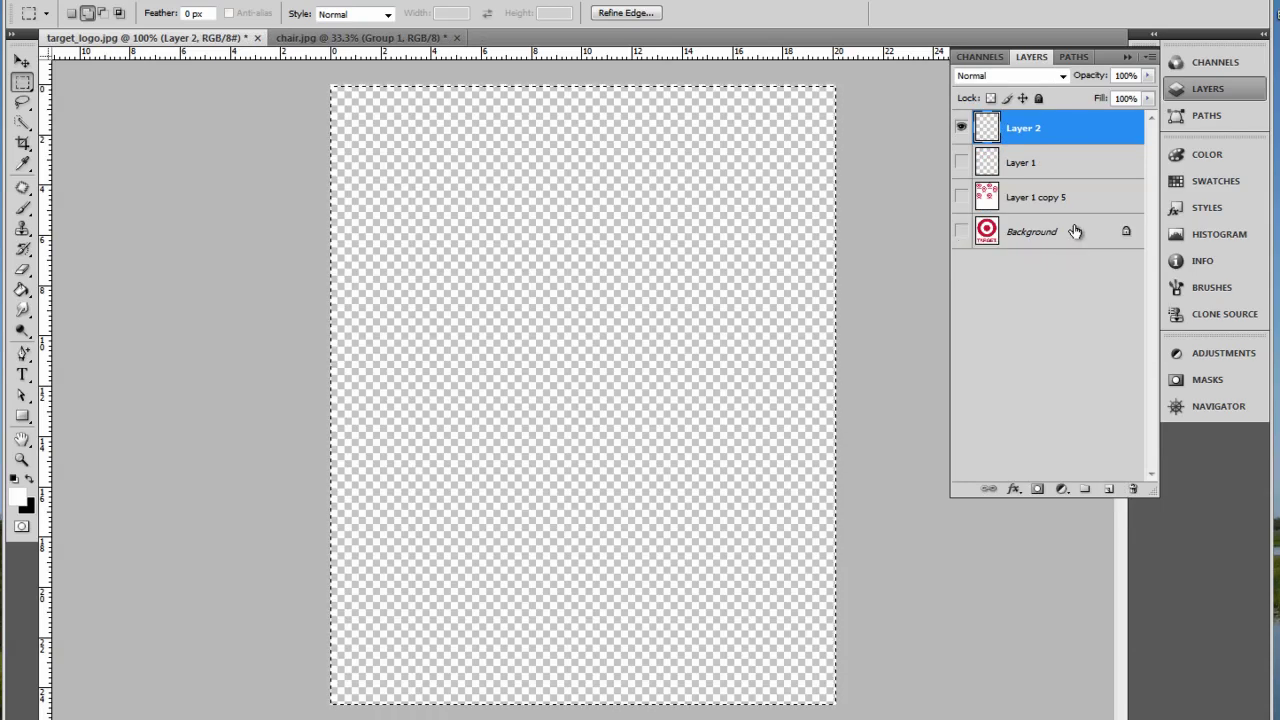
key("ctrl+d")
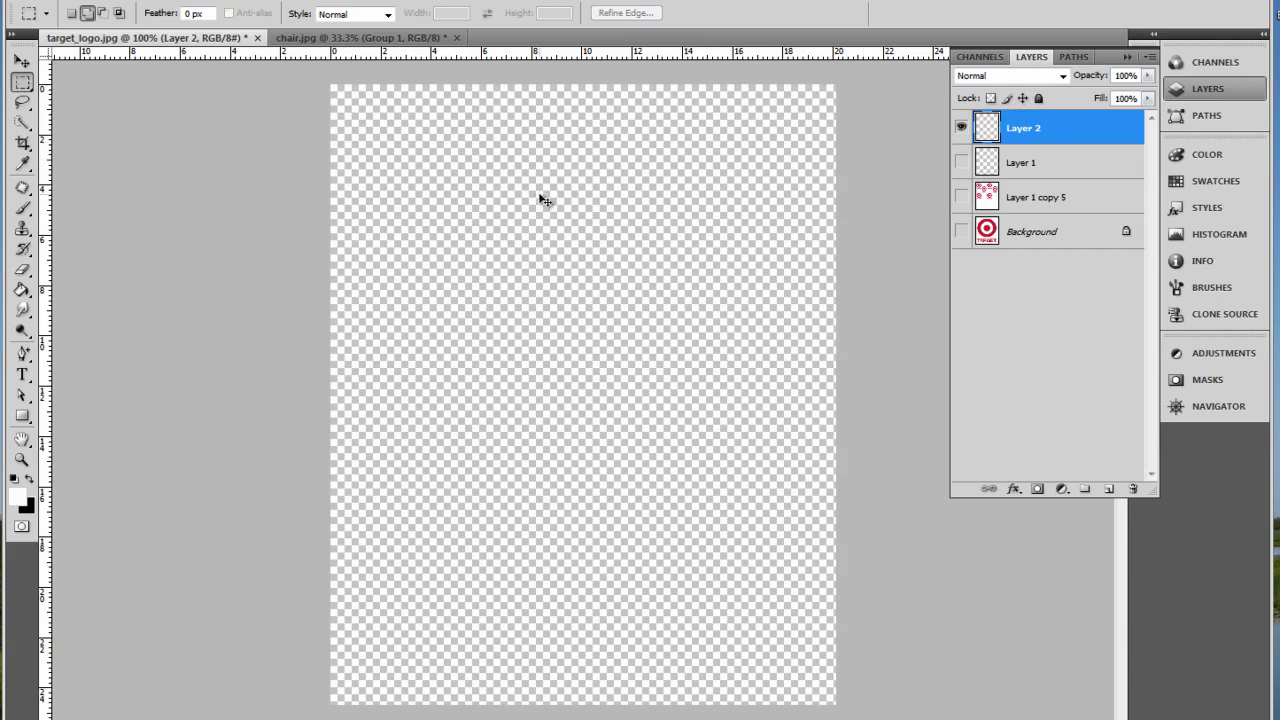
Step: Paste the Target logo at 18% in the top-left corner and Alt-drag staggered copies
key("ctrl+z")
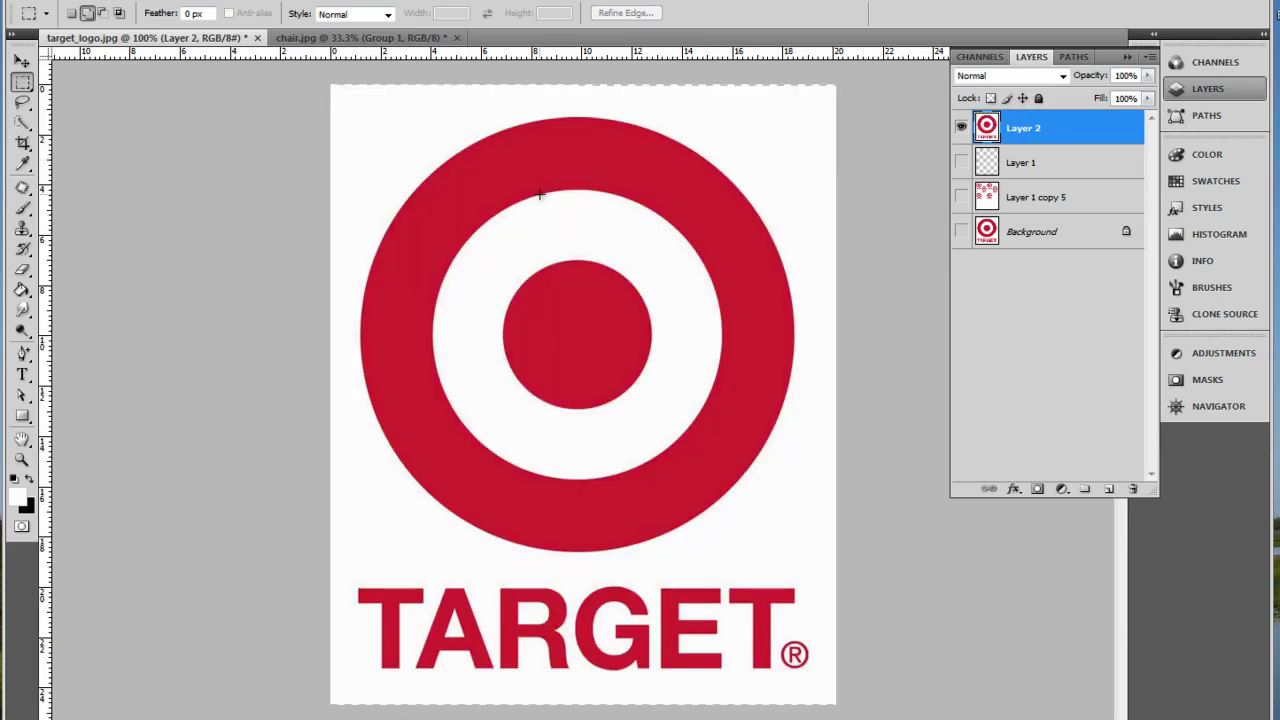
key("ctrl+t")
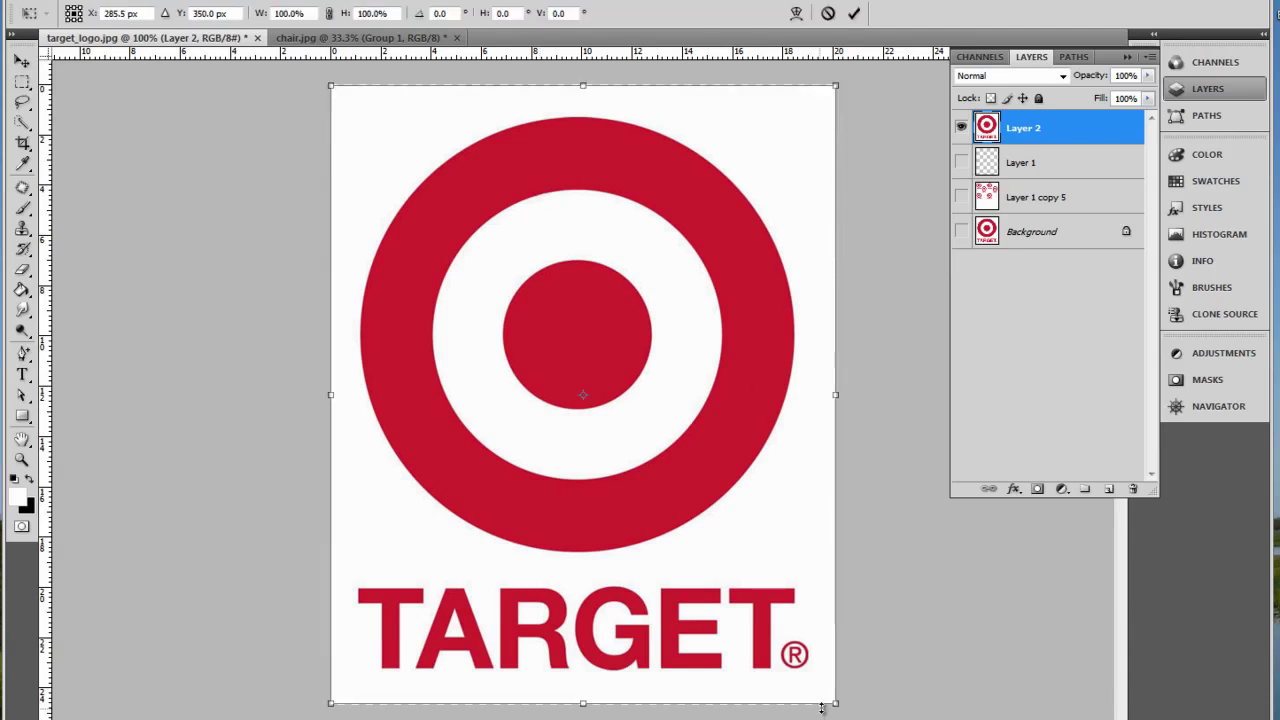
left_click_drag(836, 706, 613, 461)
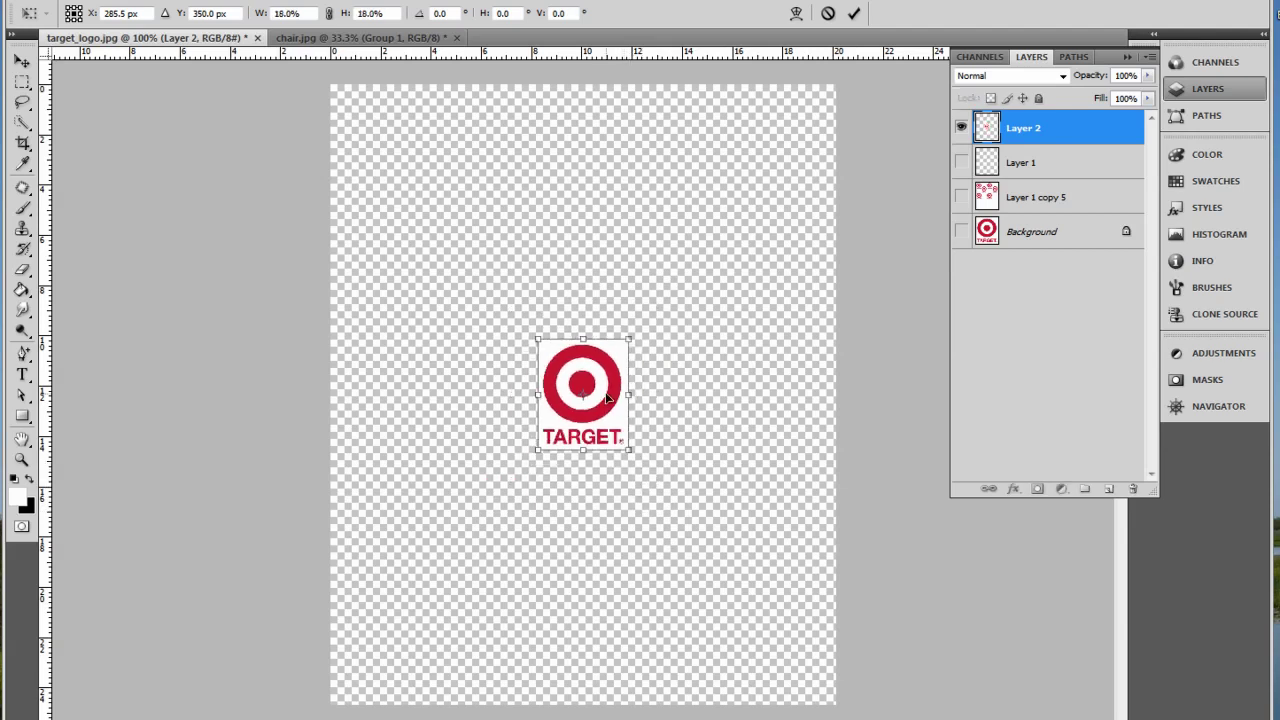
left_click_drag(606, 396, 400, 142)
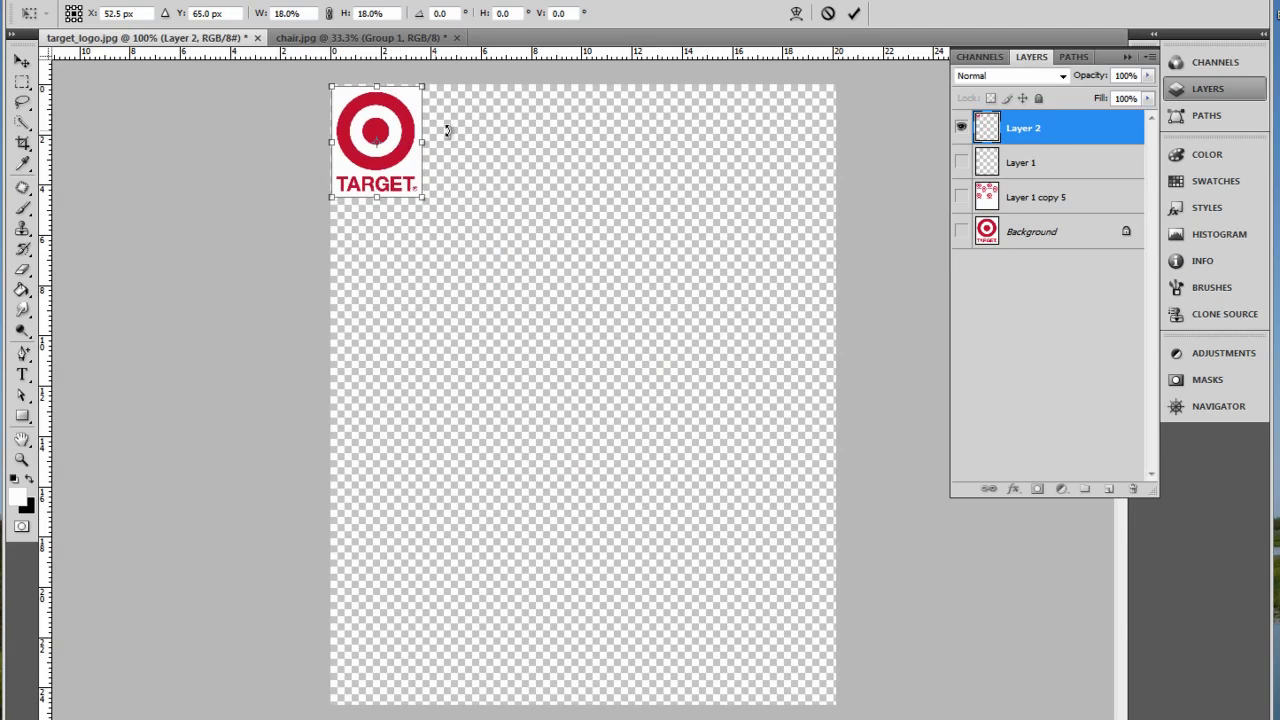
key("Return")
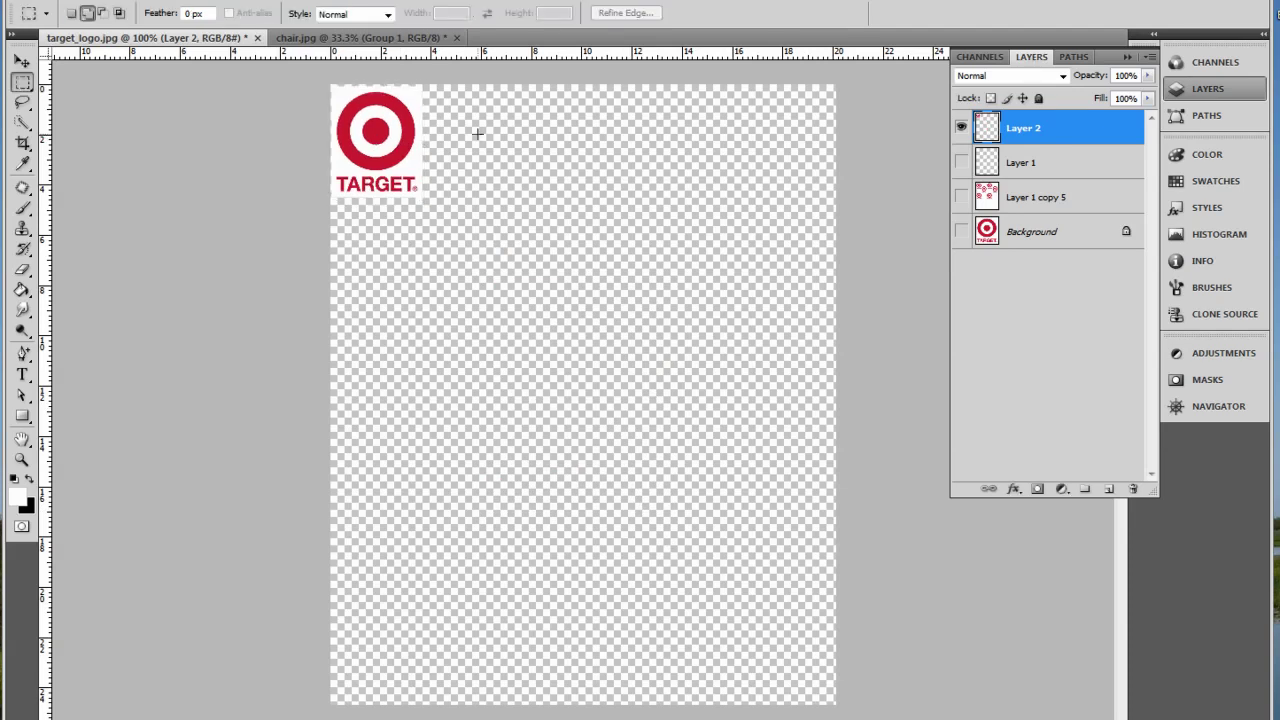
key("v")
left_click_drag(388, 141, 386, 289)
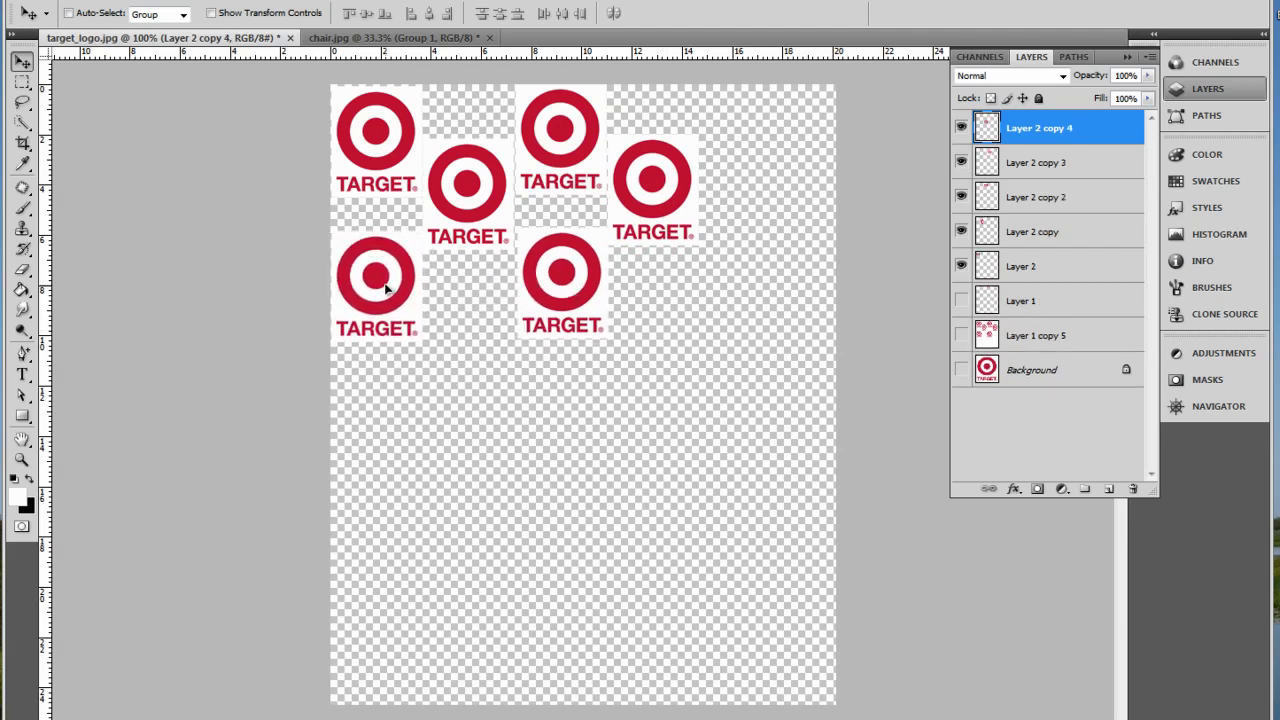
Step: Add a final logo copy, then merge Layer 2 through Layer 2 copy 5 into one layer
left_click(386, 289, "alt")
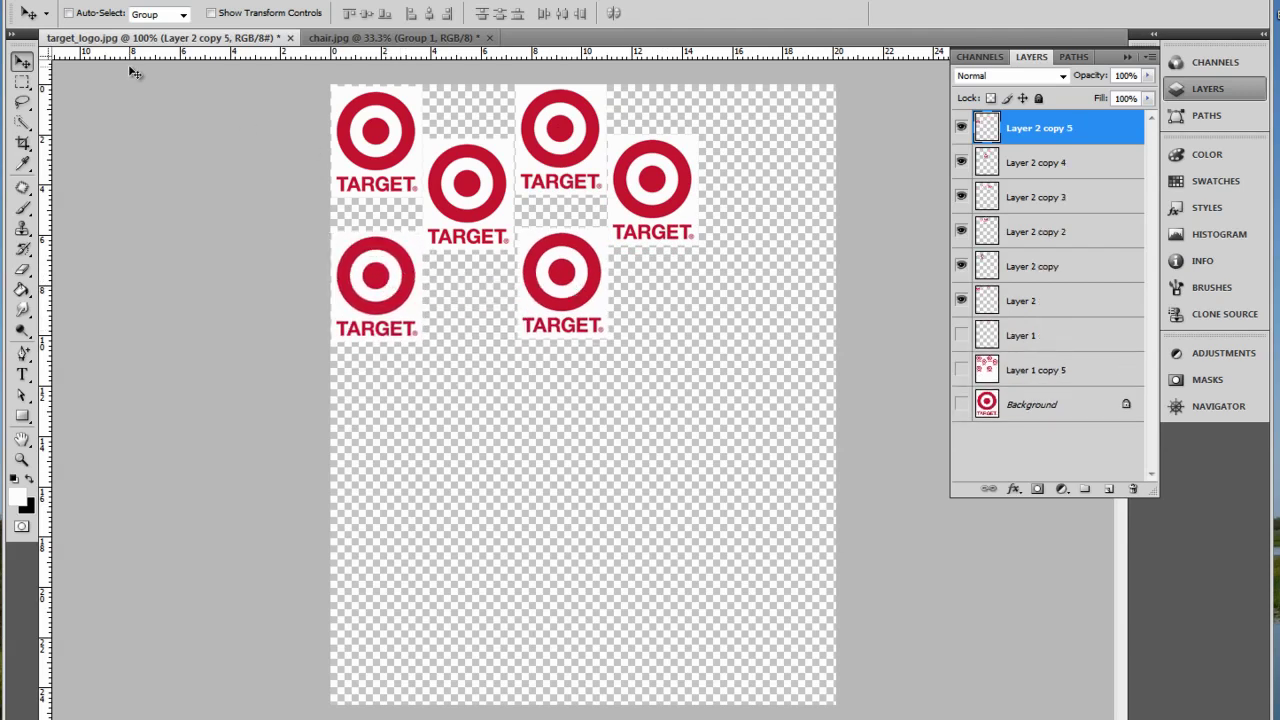
key("m")
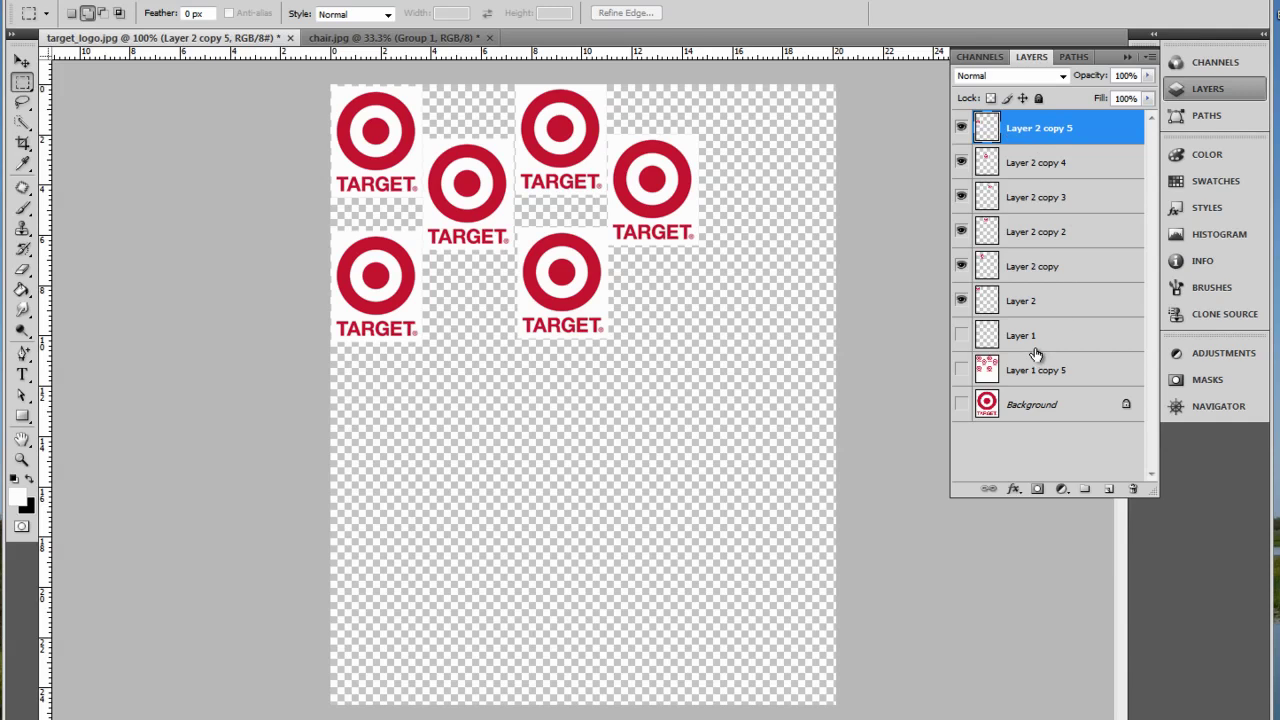
left_click(1030, 301, "shift")
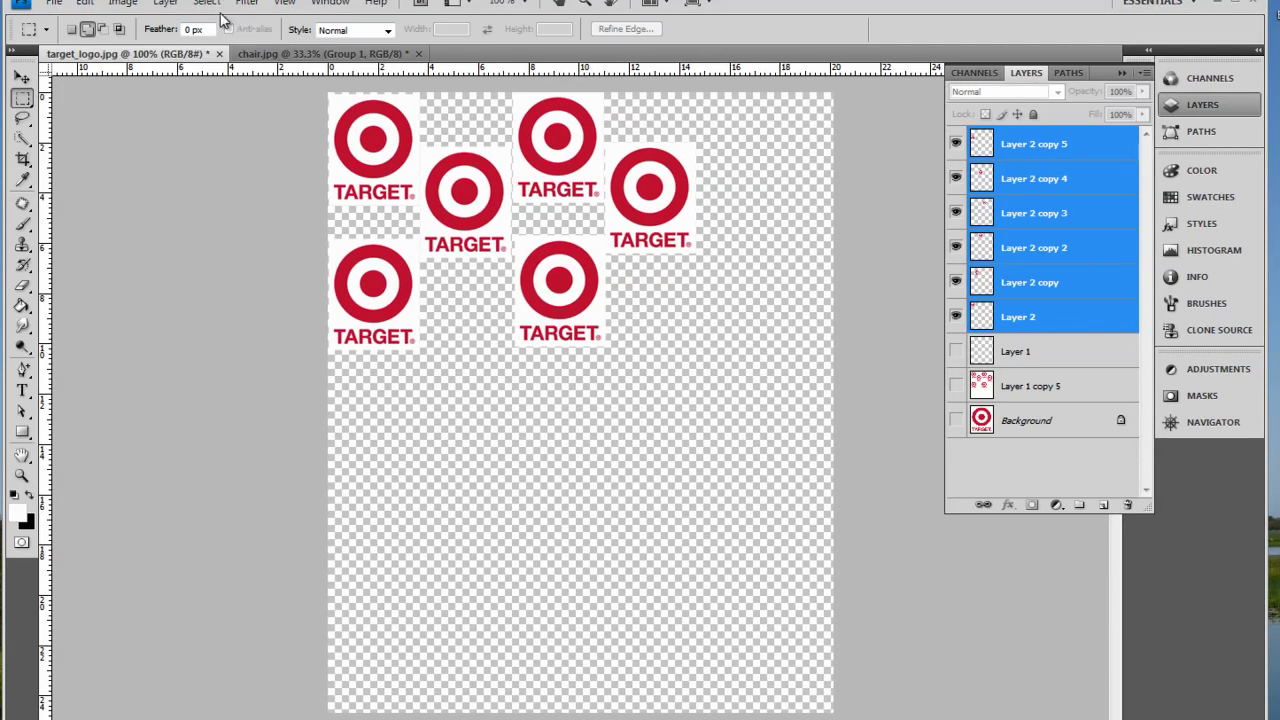
left_click(167, 6)
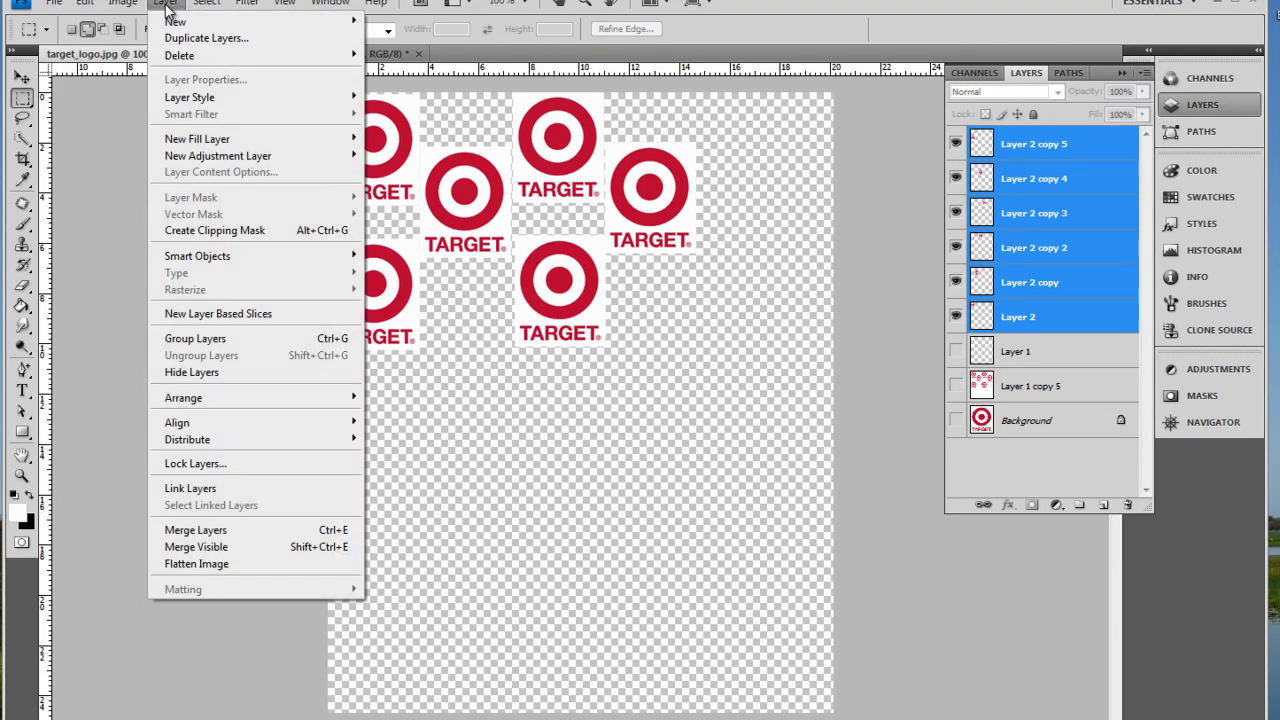
left_click(224, 537)
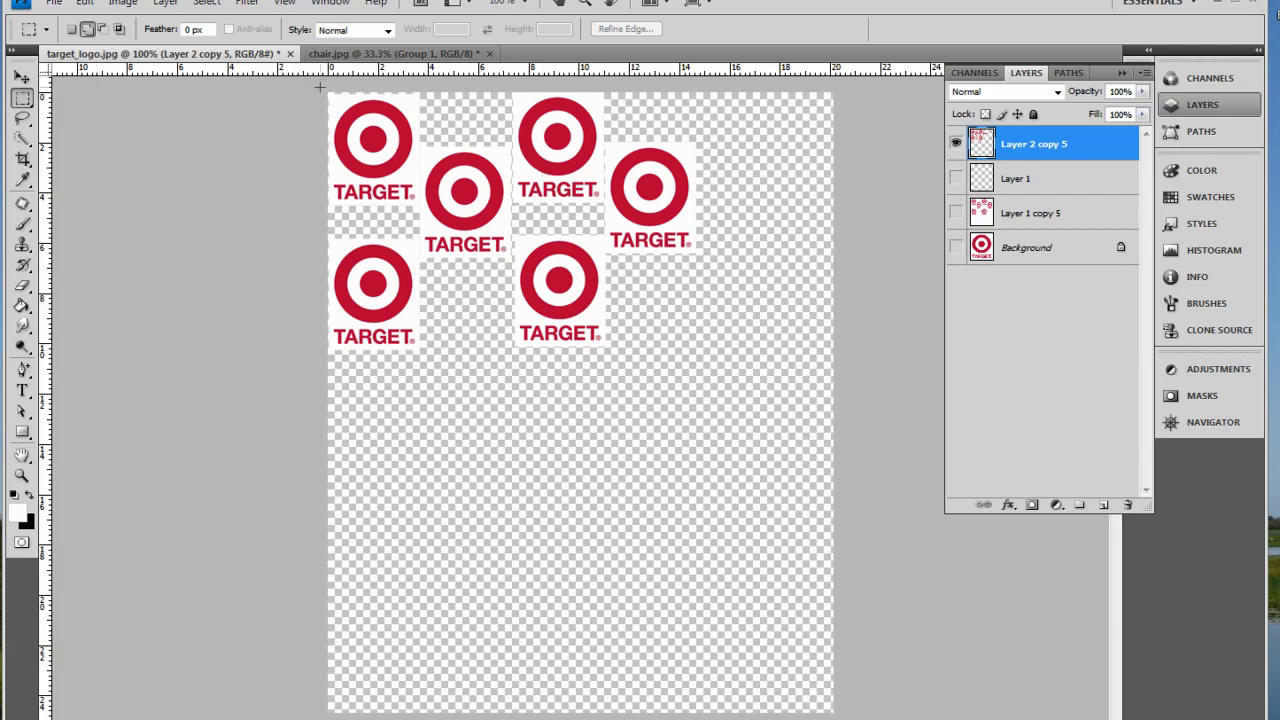
Step: Marquee-select a rectangle enclosing the six staggered Target logos
left_click_drag(404, 181, 678, 352)
left_click_drag(698, 352, 698, 352)
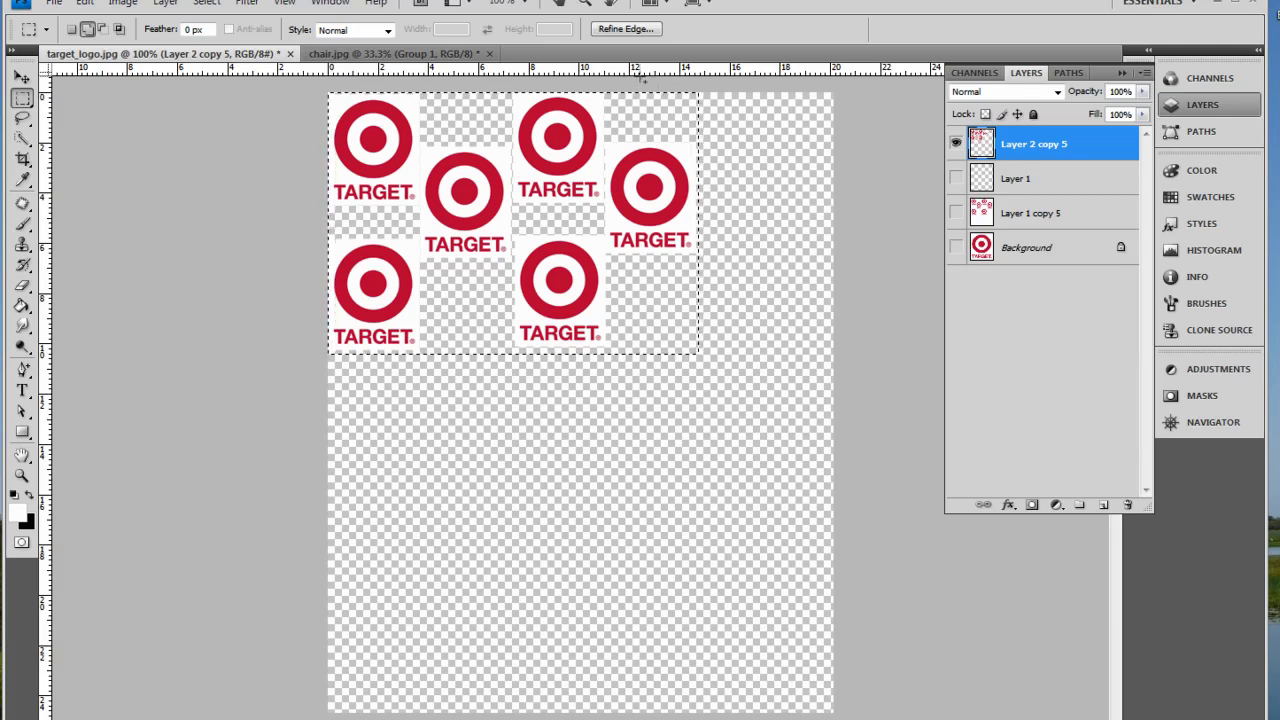
Step: On chair.jpg, hide Group 1, add an empty Layer 3, and launch Filter > Vanishing Point
left_click(428, 54)
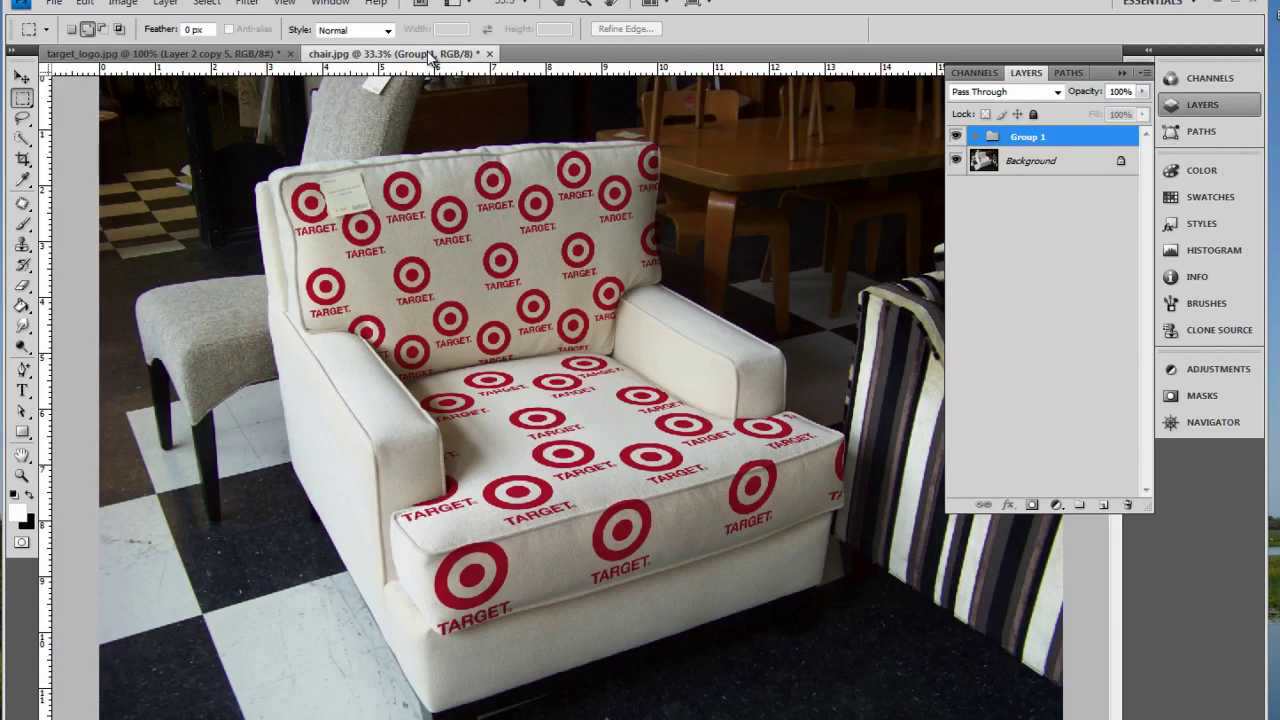
left_click(955, 137)
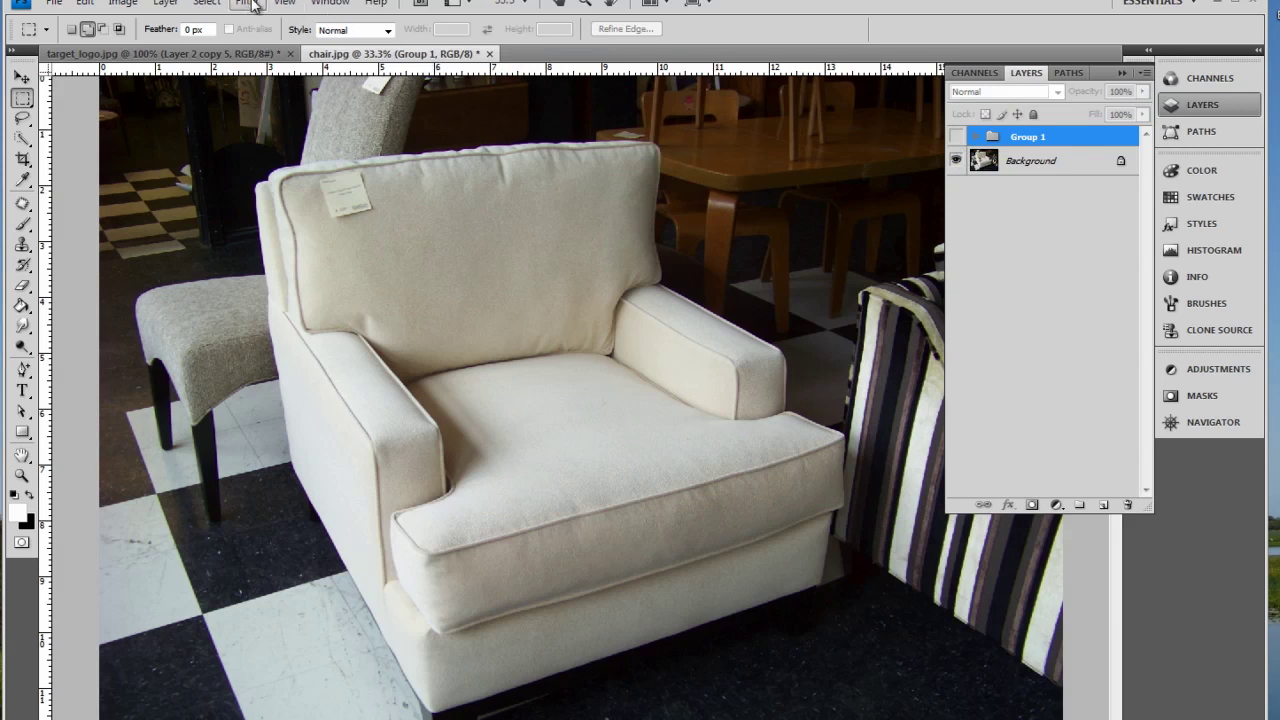
left_click(250, 4)
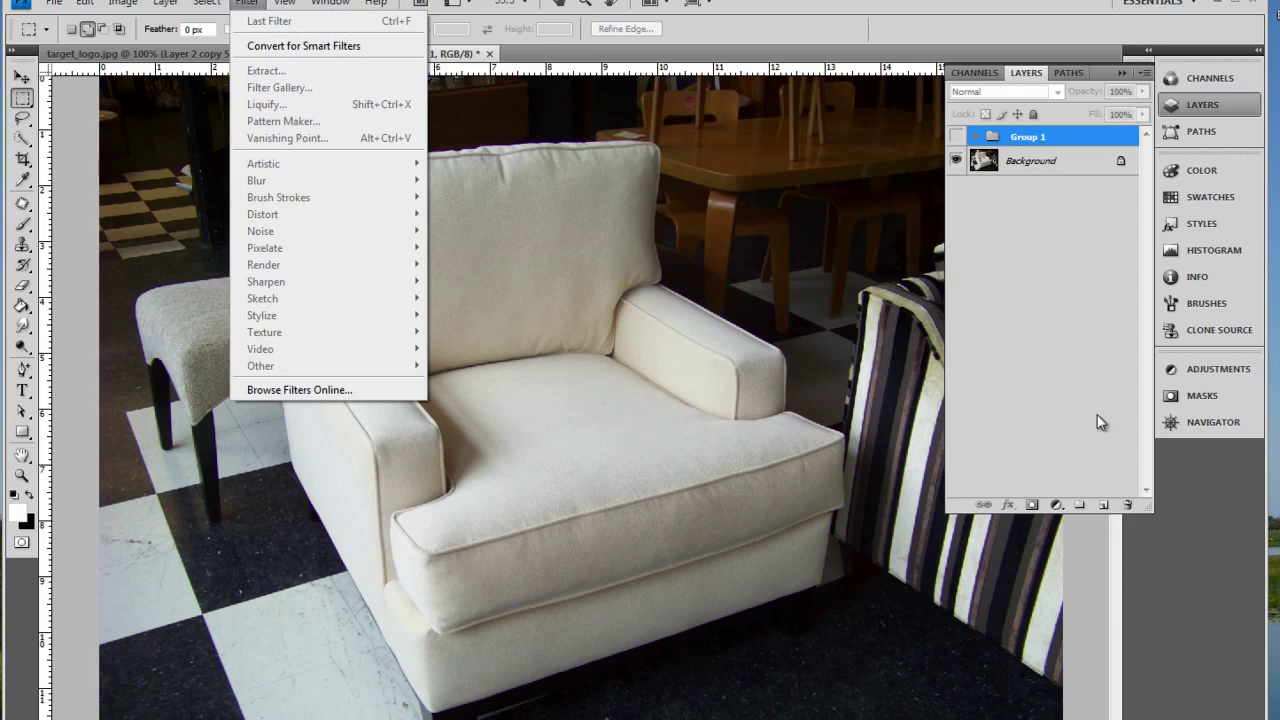
left_click(1104, 506)
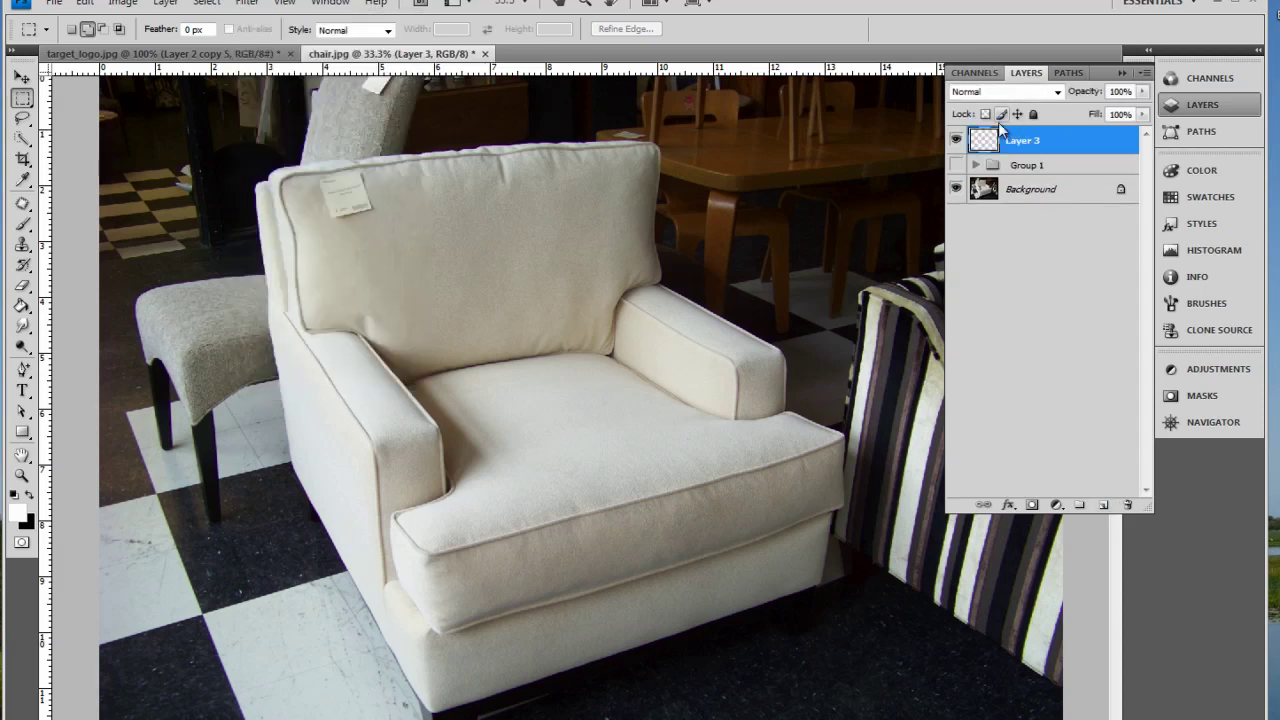
left_click(247, 3)
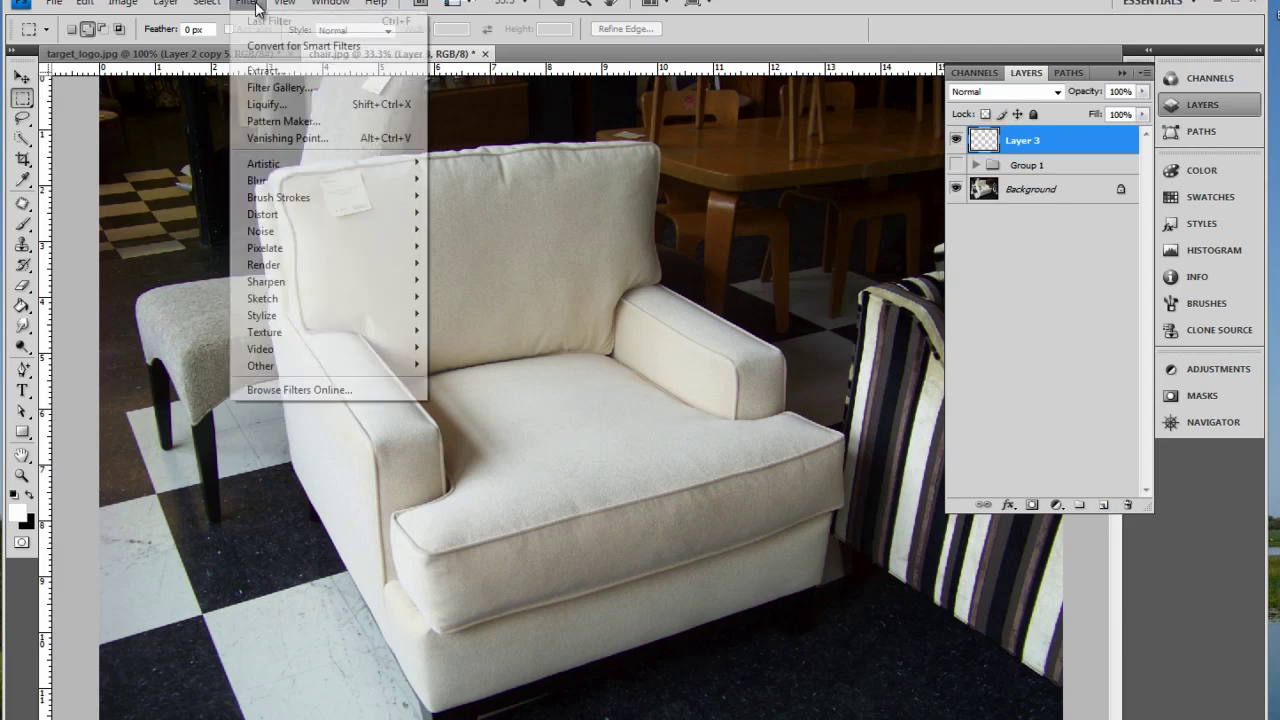
left_click(288, 140)
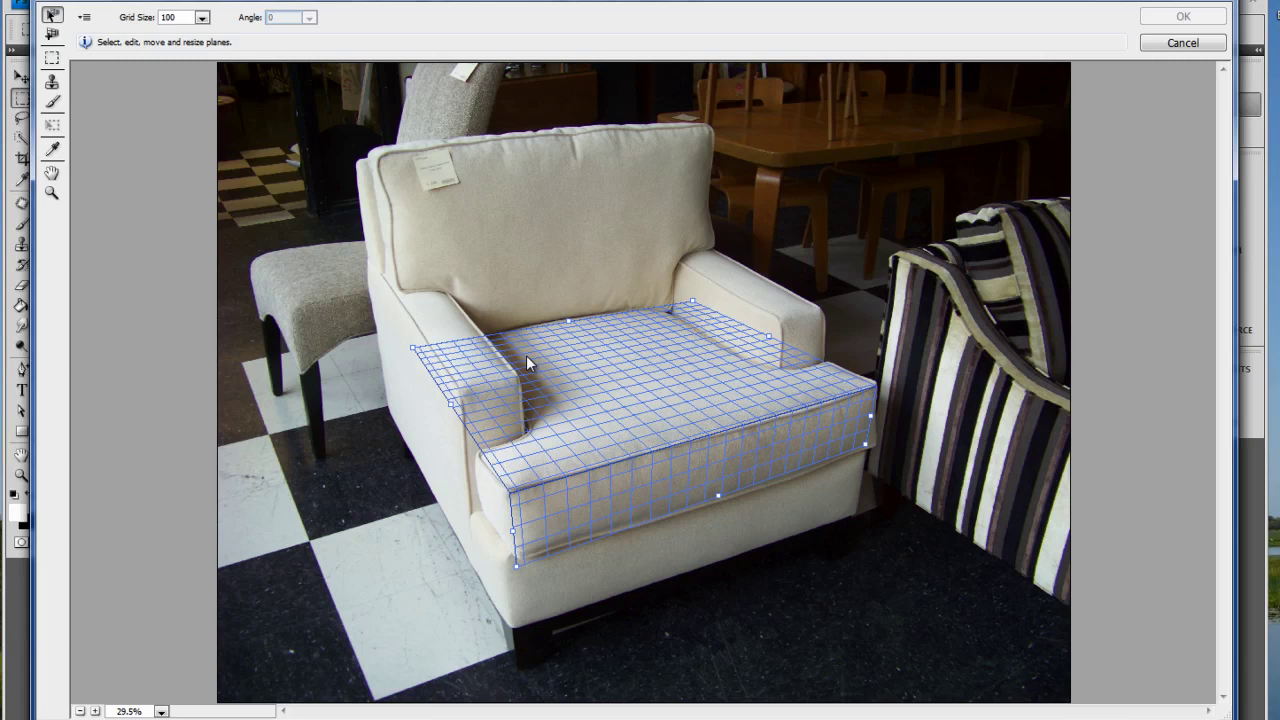
Step: Delete the leftover seat-cushion perspective plane
key("Delete")
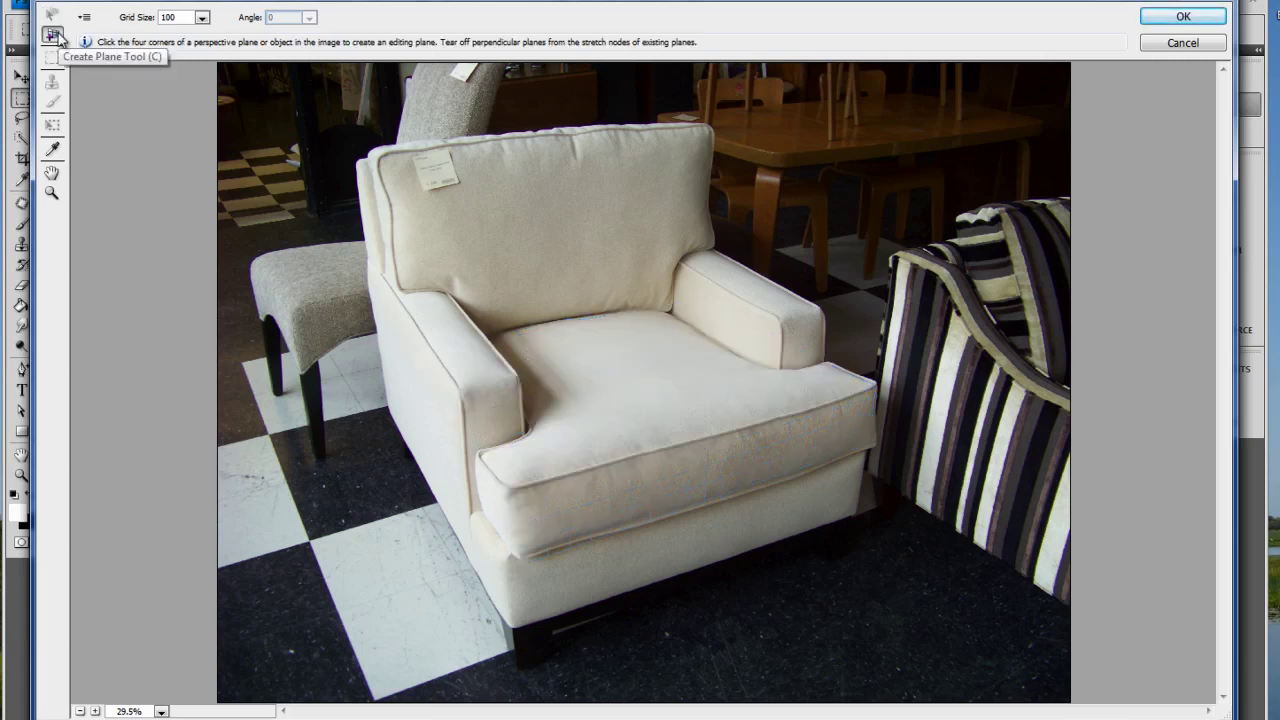
Step: Draw a four-corner perspective plane over the seat top and adjust its corners to fit
left_click(433, 340)
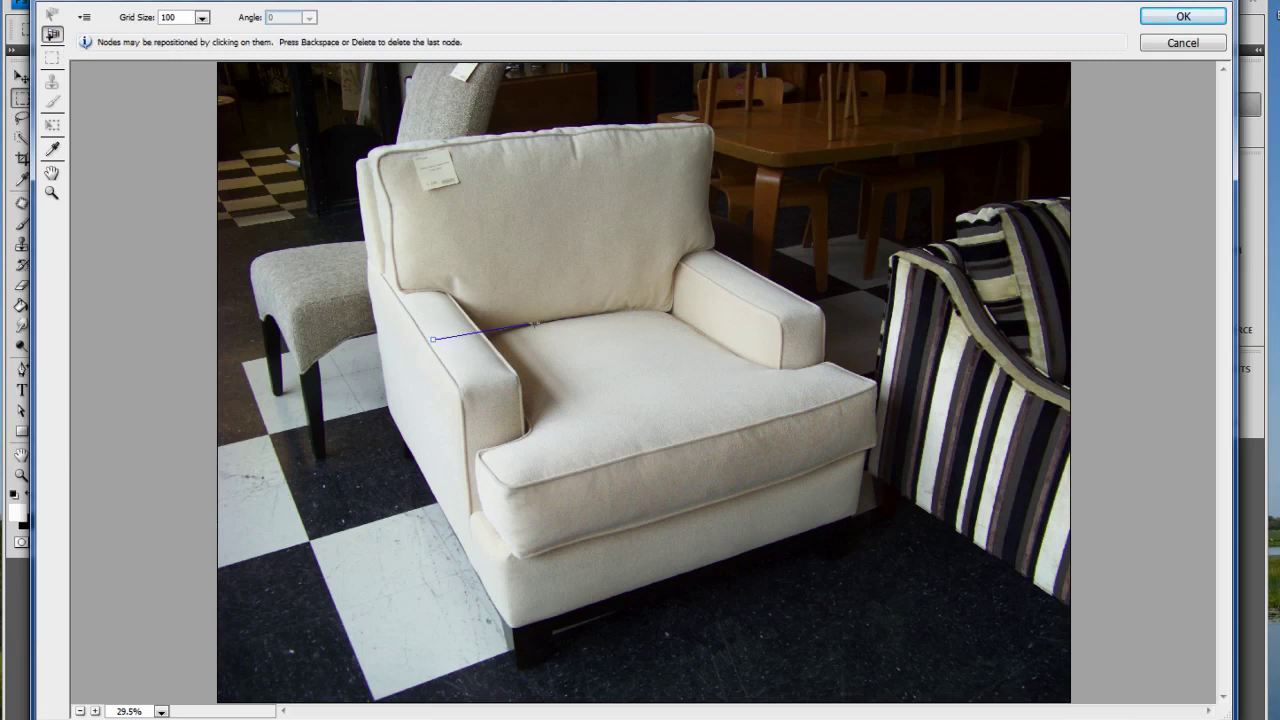
left_click(727, 293)
left_click(870, 382)
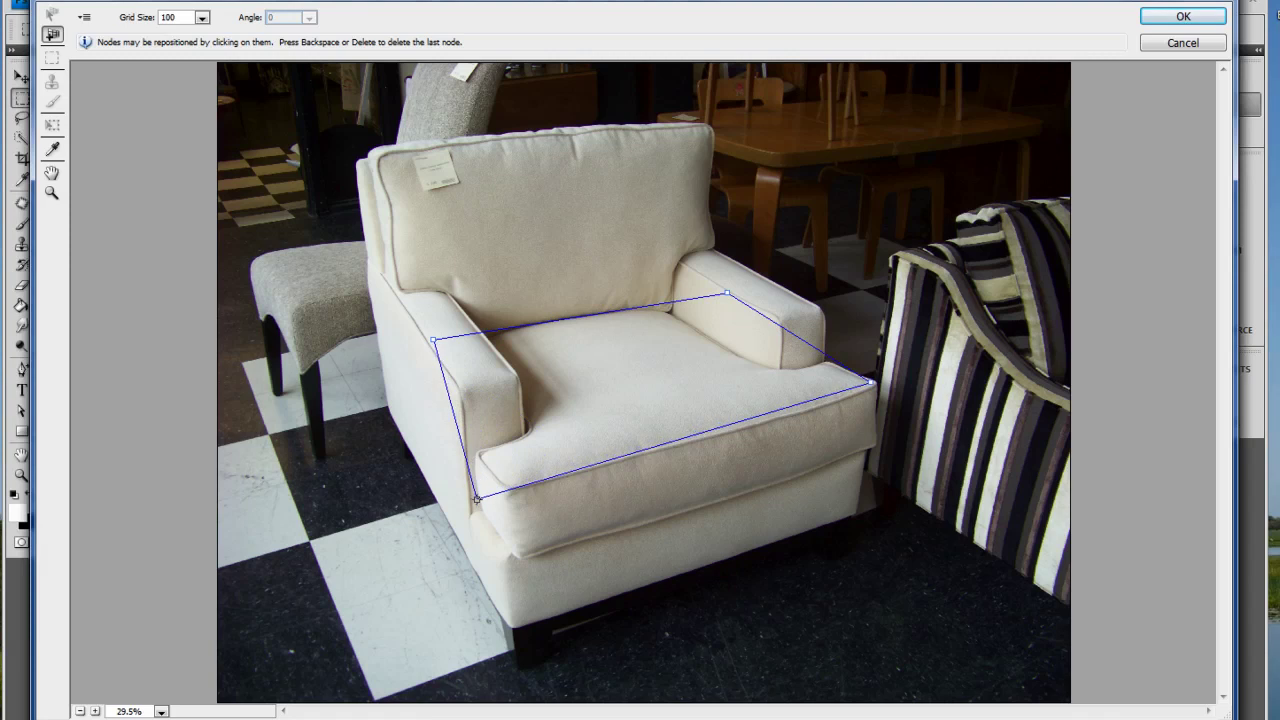
left_click(477, 495)
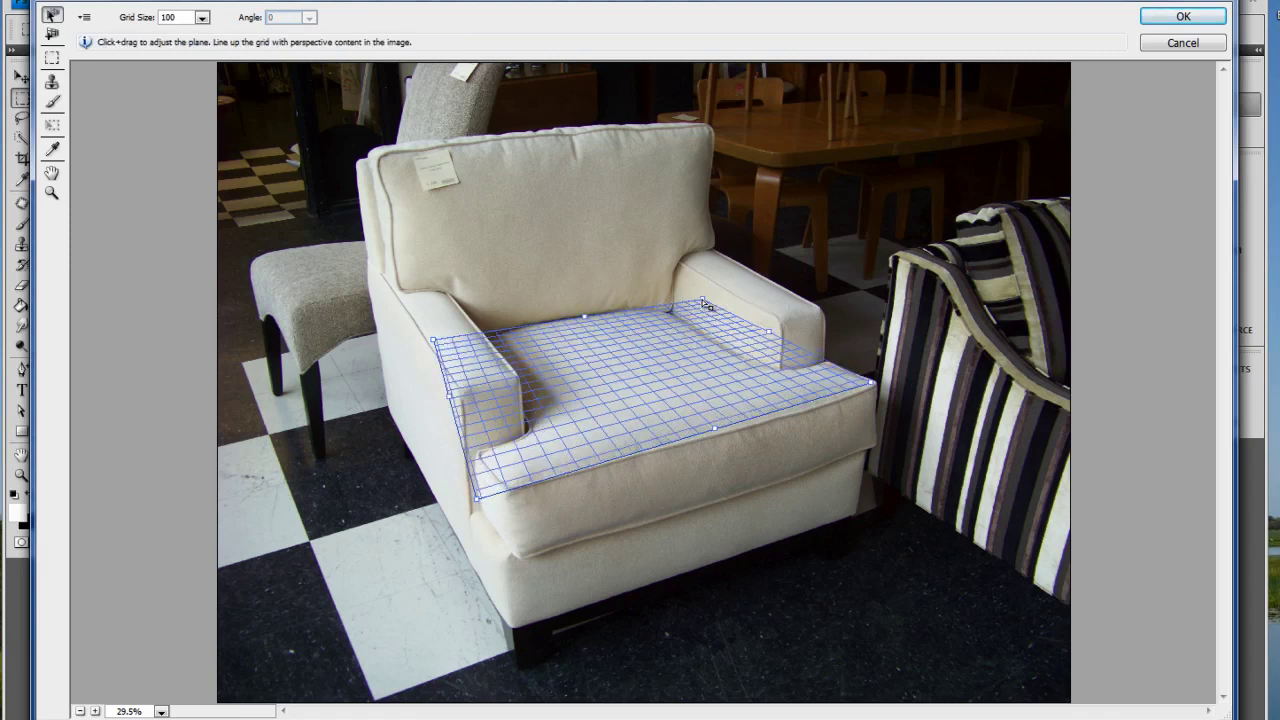
left_click_drag(699, 305, 669, 308)
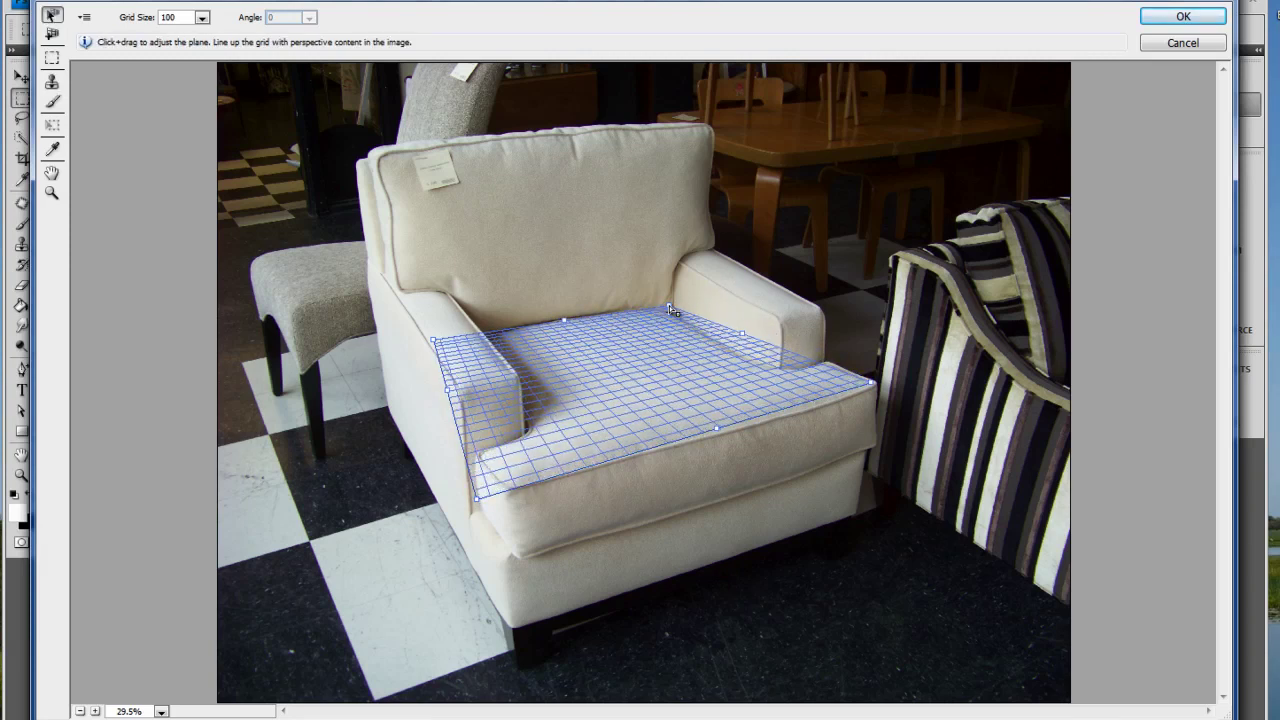
left_click_drag(433, 341, 381, 357)
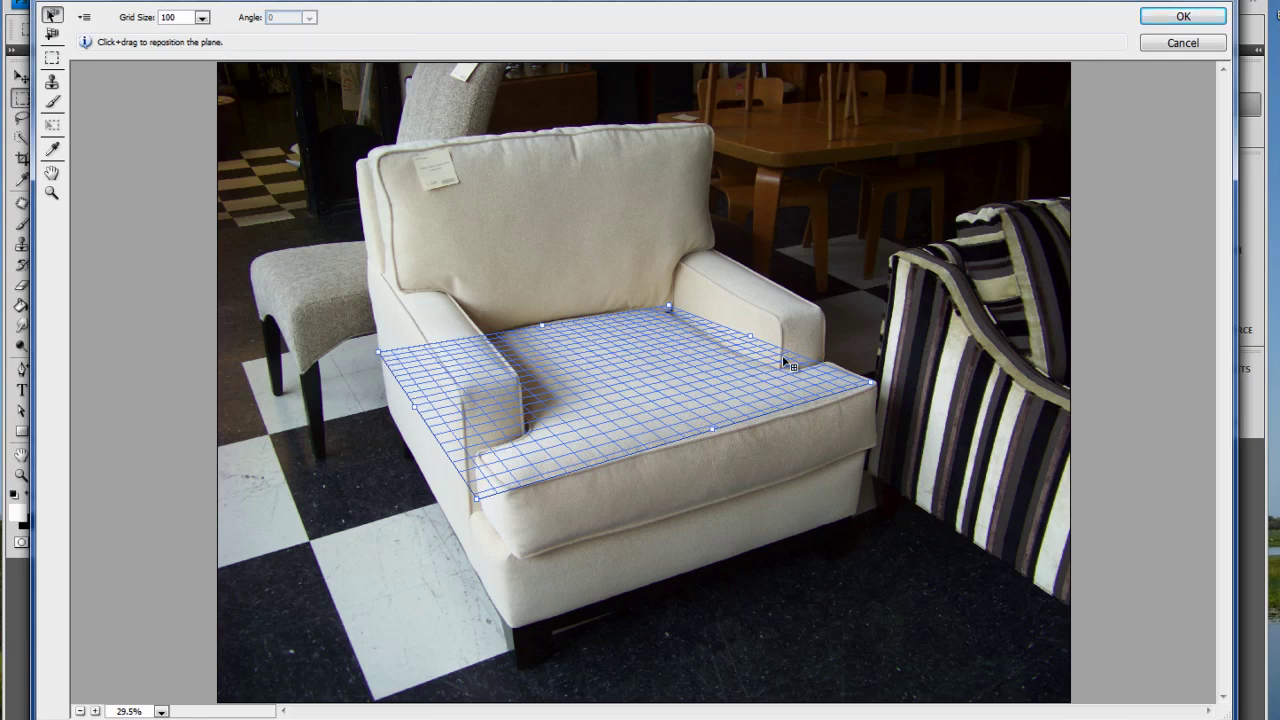
left_click_drag(872, 383, 876, 390)
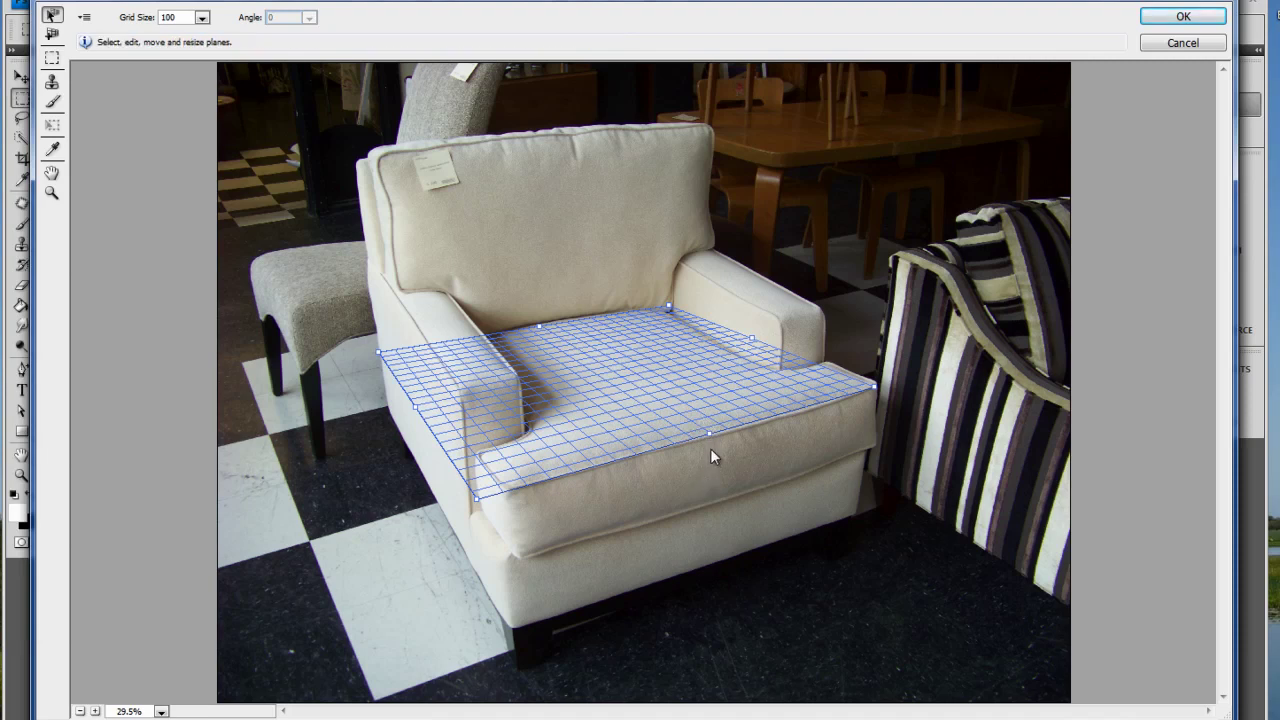
Step: Tear off a perpendicular plane down the seat cushion's front face
key("ctrl")
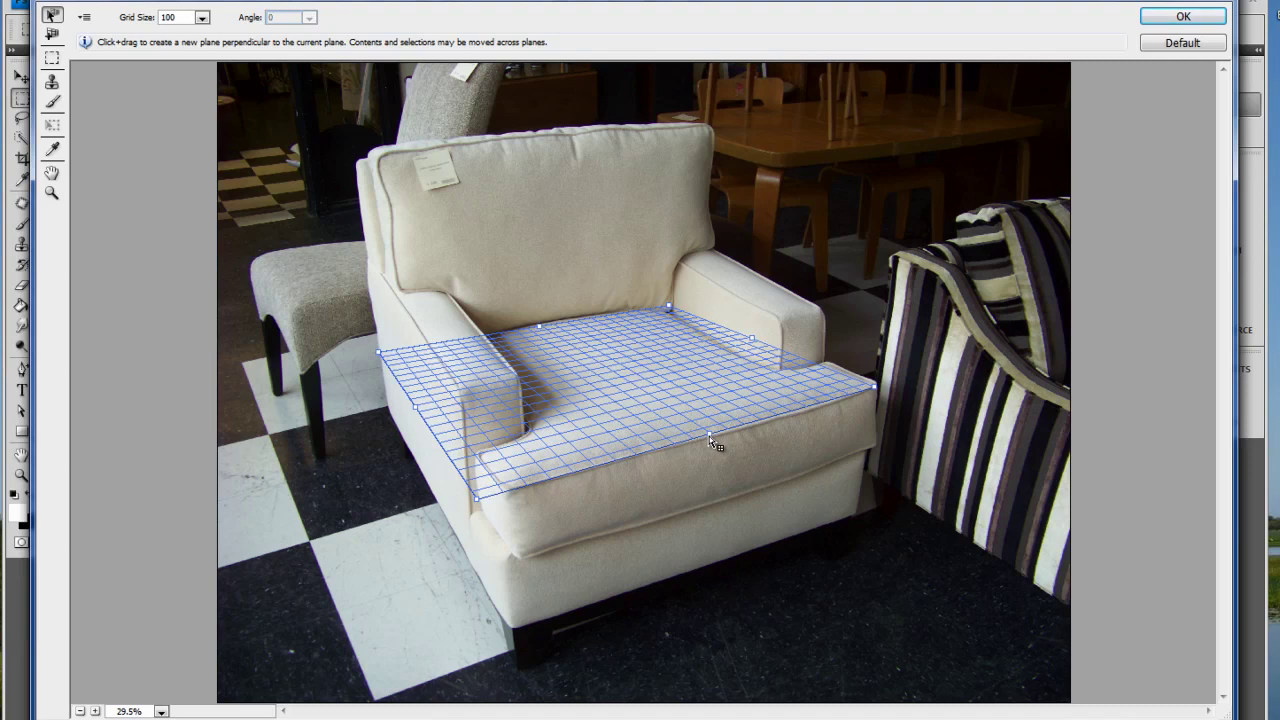
left_click_drag(711, 438, 707, 503)
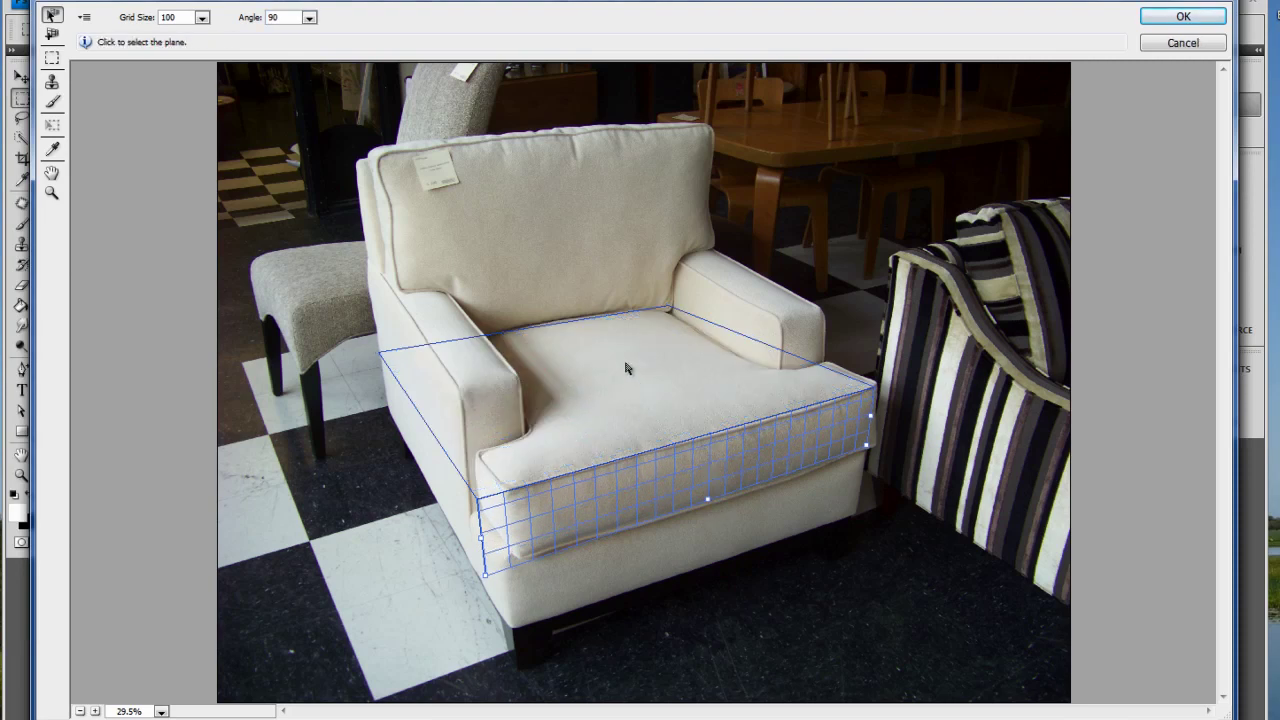
key("alt")
Step: Paste the logo tile onto the seat plane, add copies across the cushion front, and apply
key("ctrl+v")
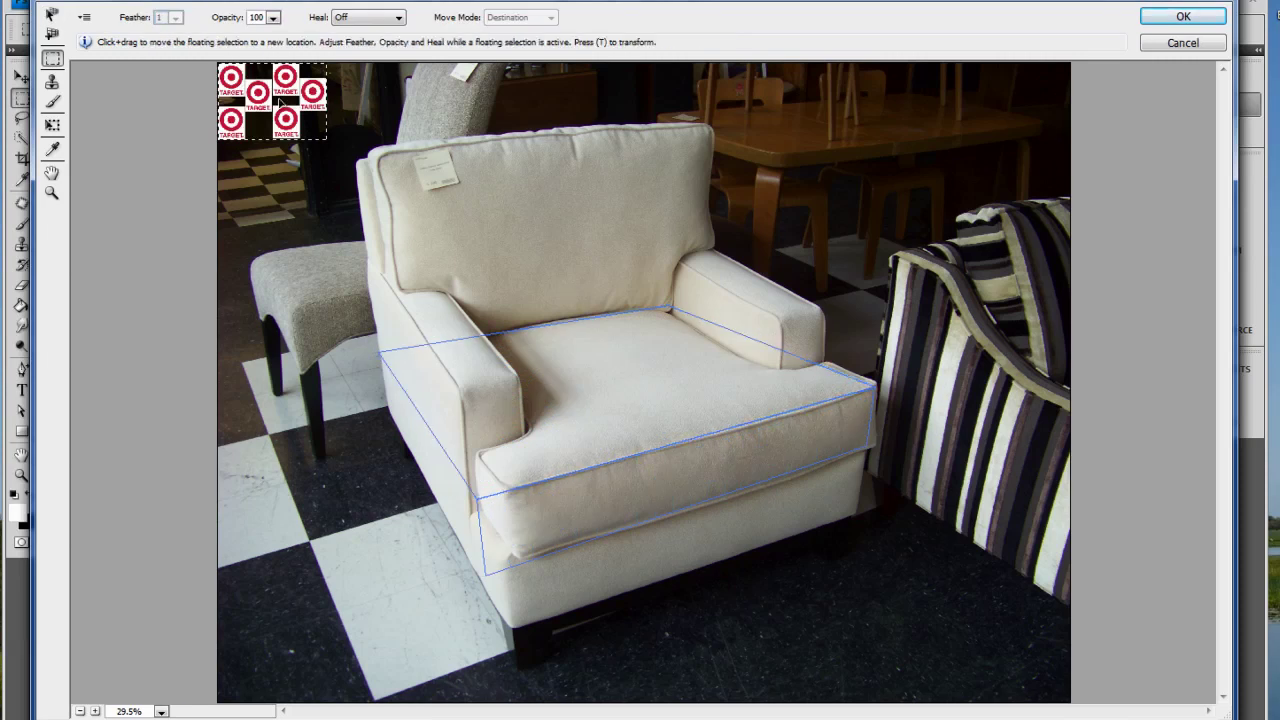
left_click_drag(261, 77, 667, 320)
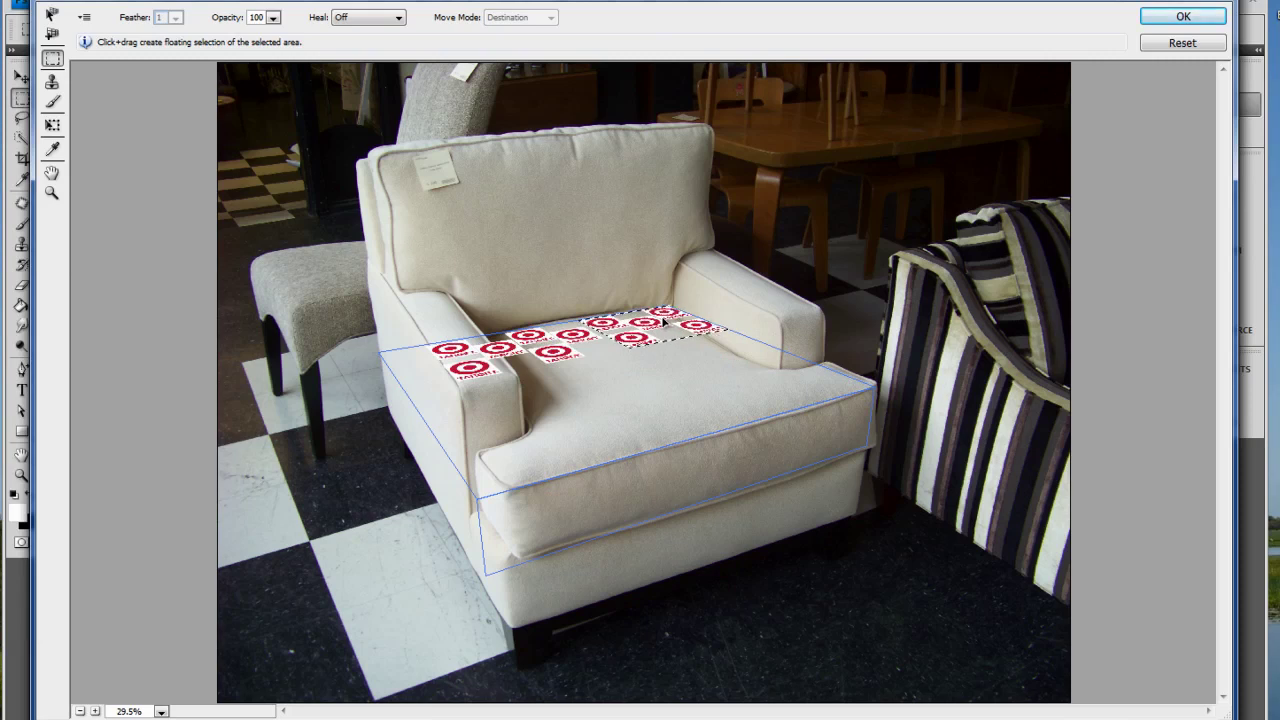
left_click_drag(664, 322, 563, 456)
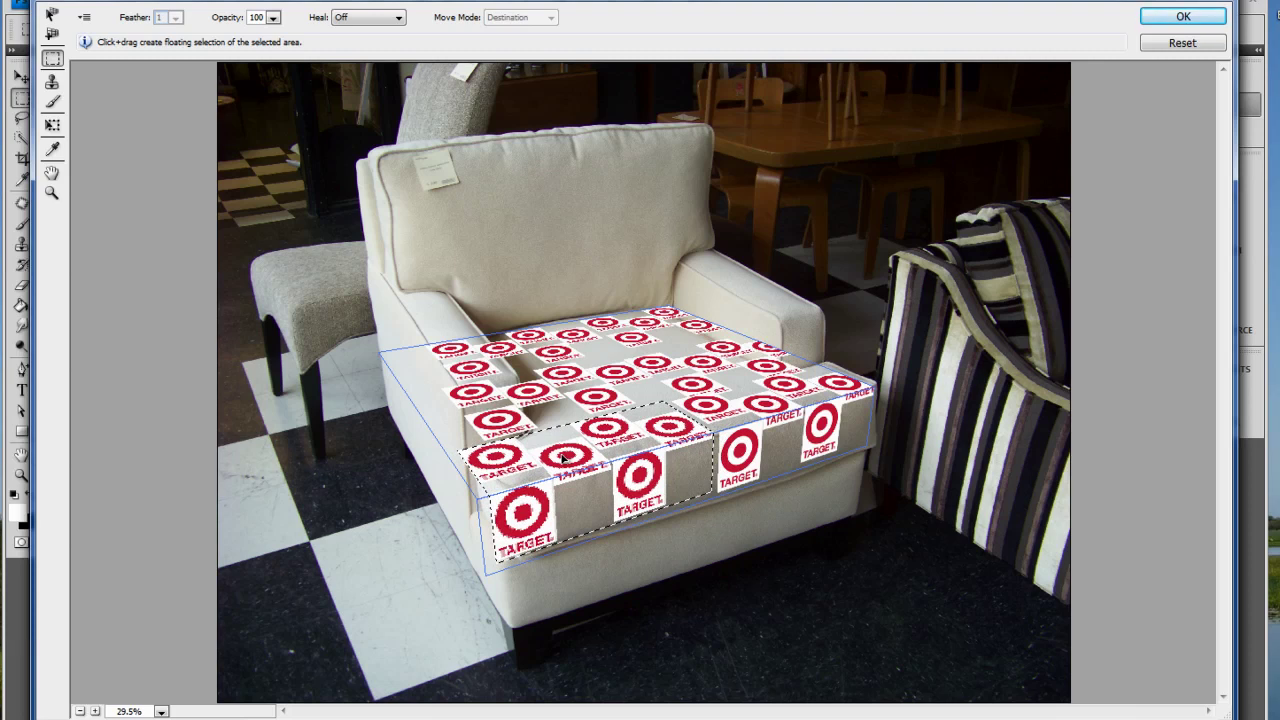
left_click_drag(563, 456, 563, 456)
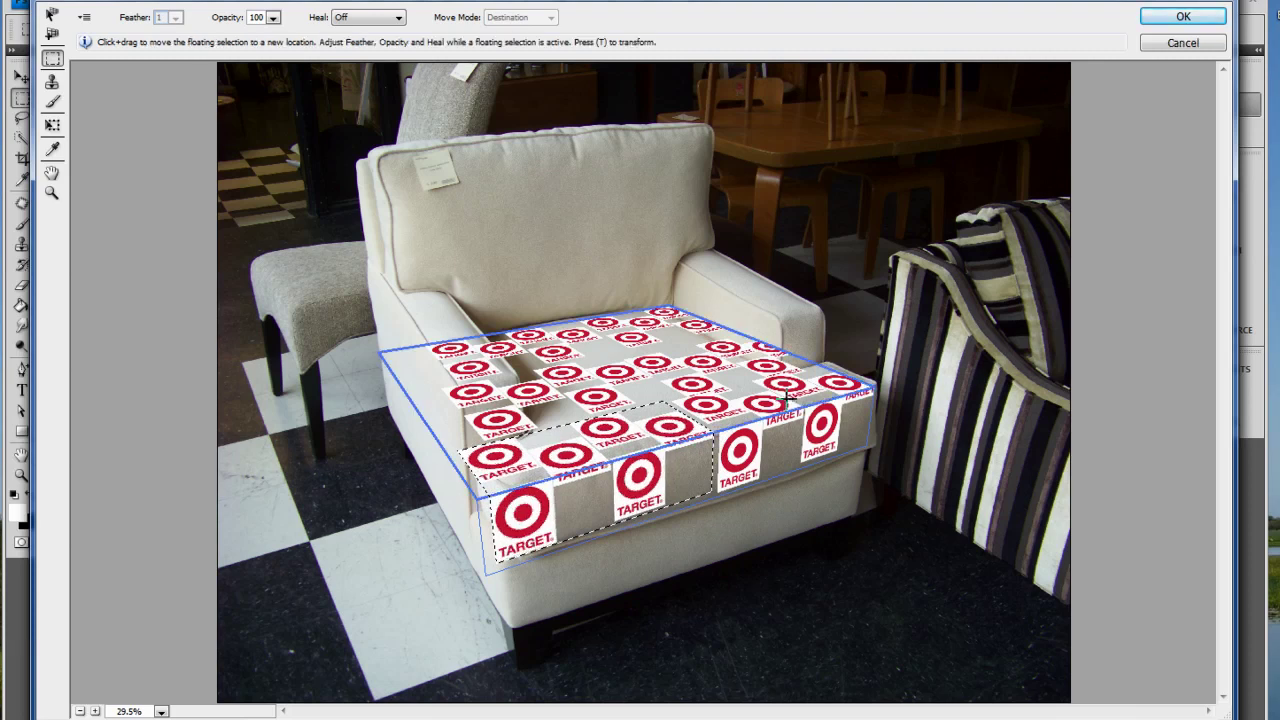
left_click(1178, 18)
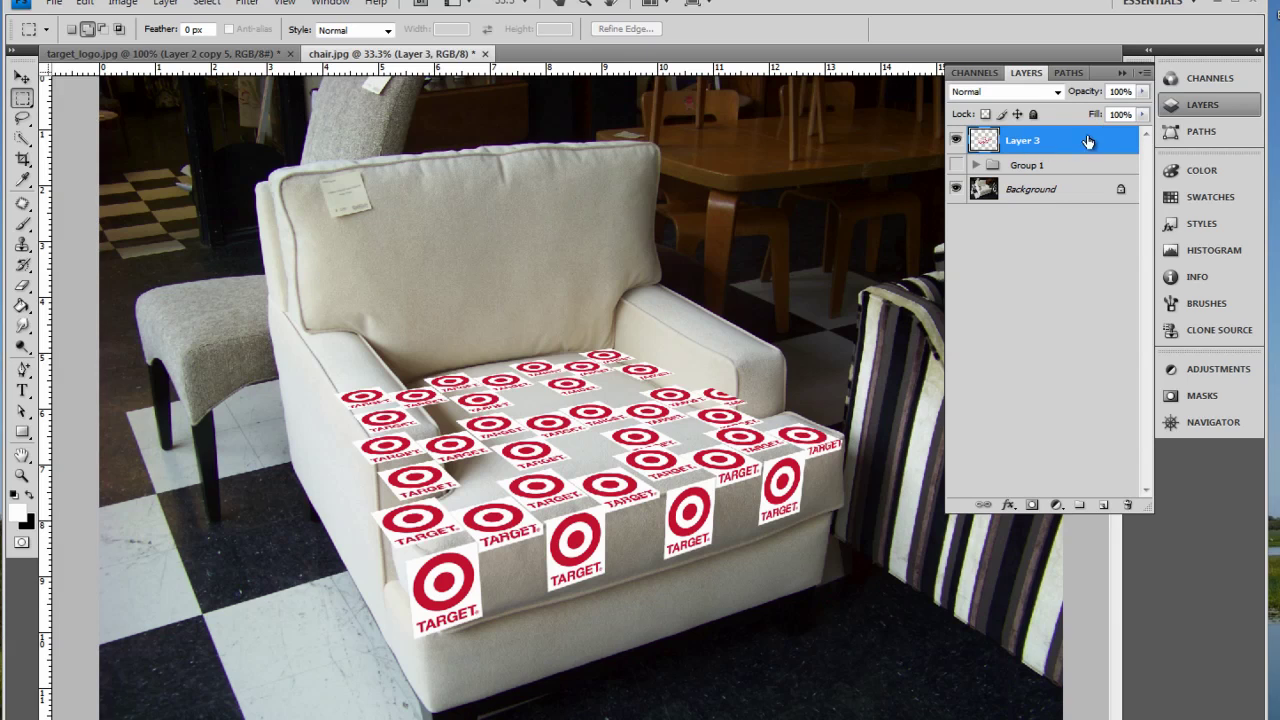
Step: Set Layer 3's blend mode to Multiply
left_click(1057, 91)
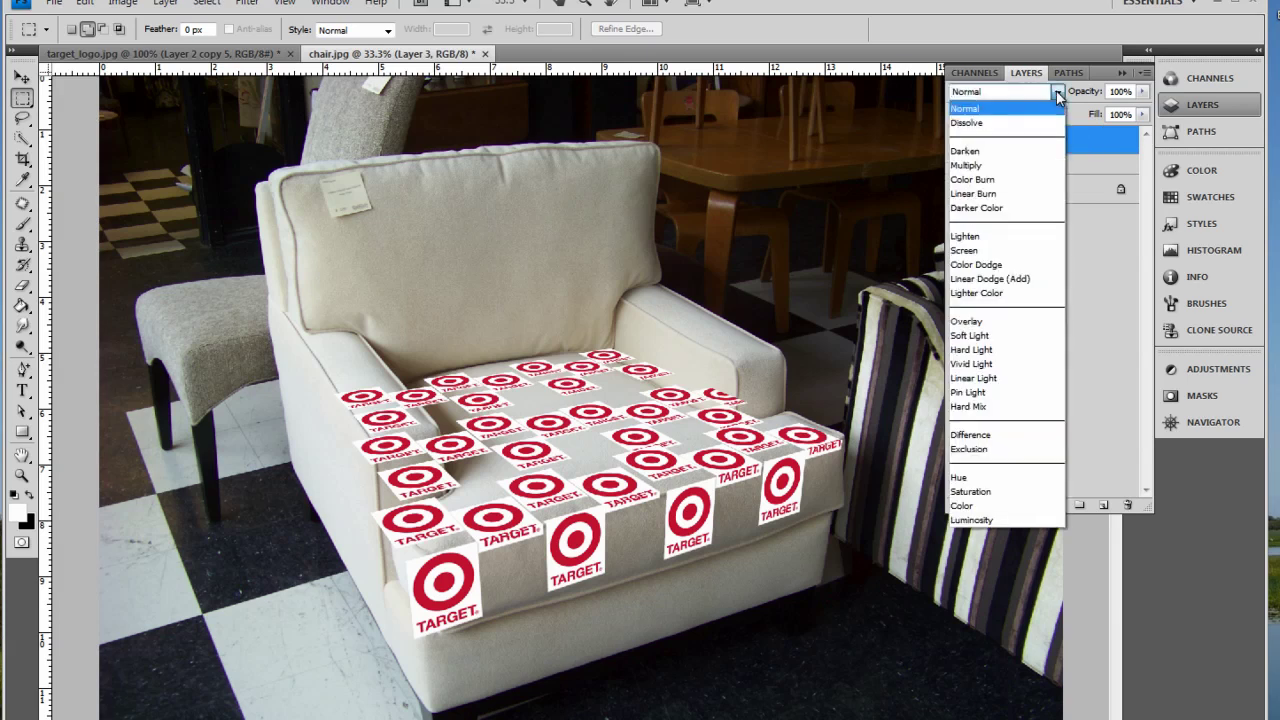
left_click(1008, 166)
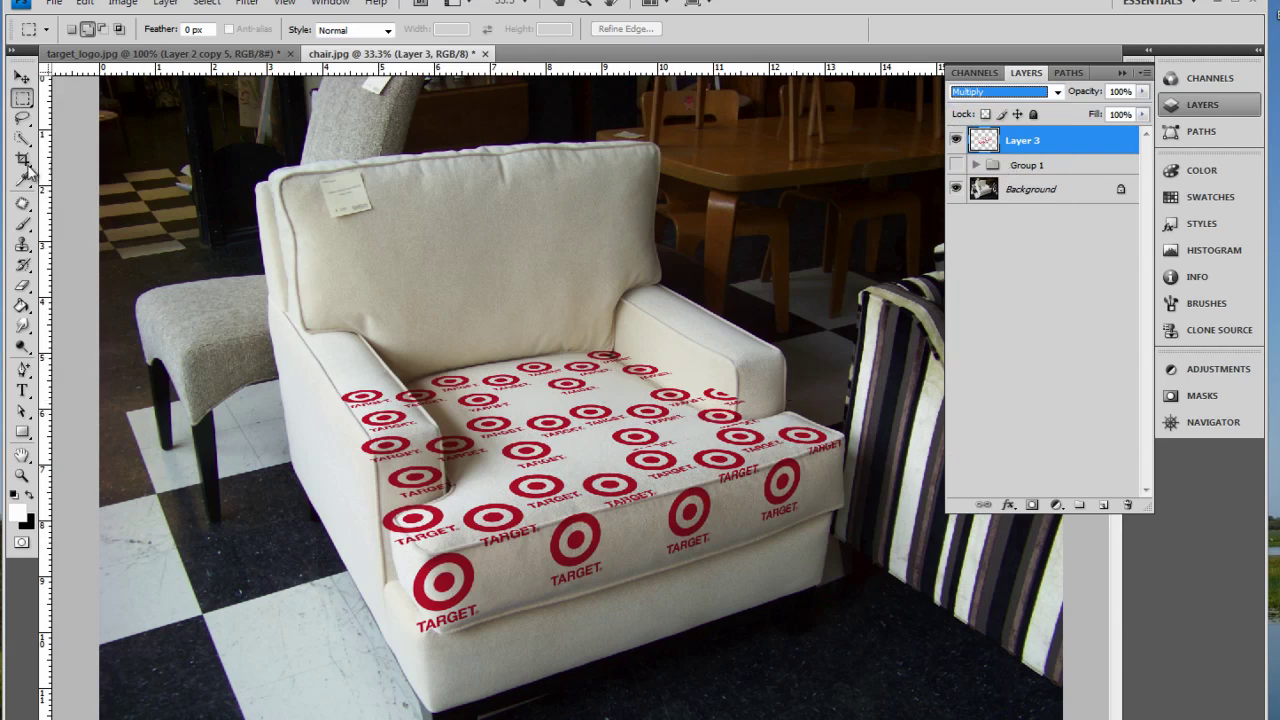
Step: Polygonal-lasso the pattern on the left armrest and delete it
left_click(22, 118)
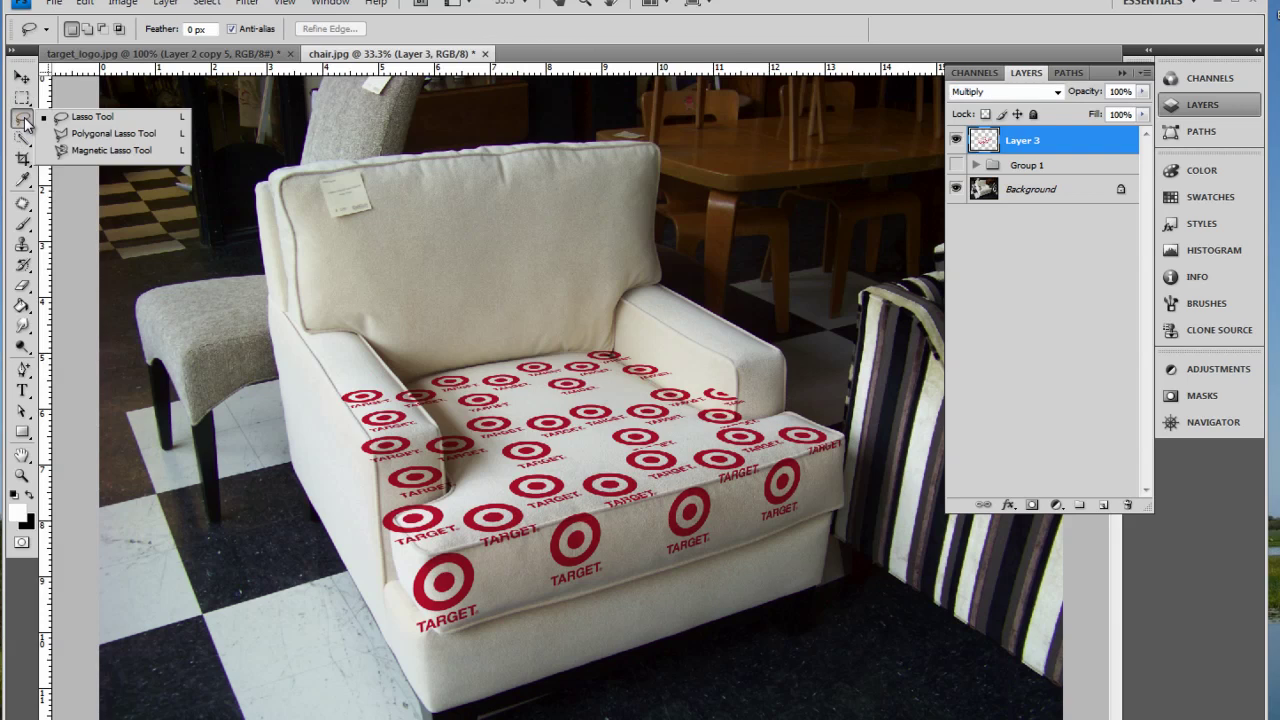
left_click(100, 133)
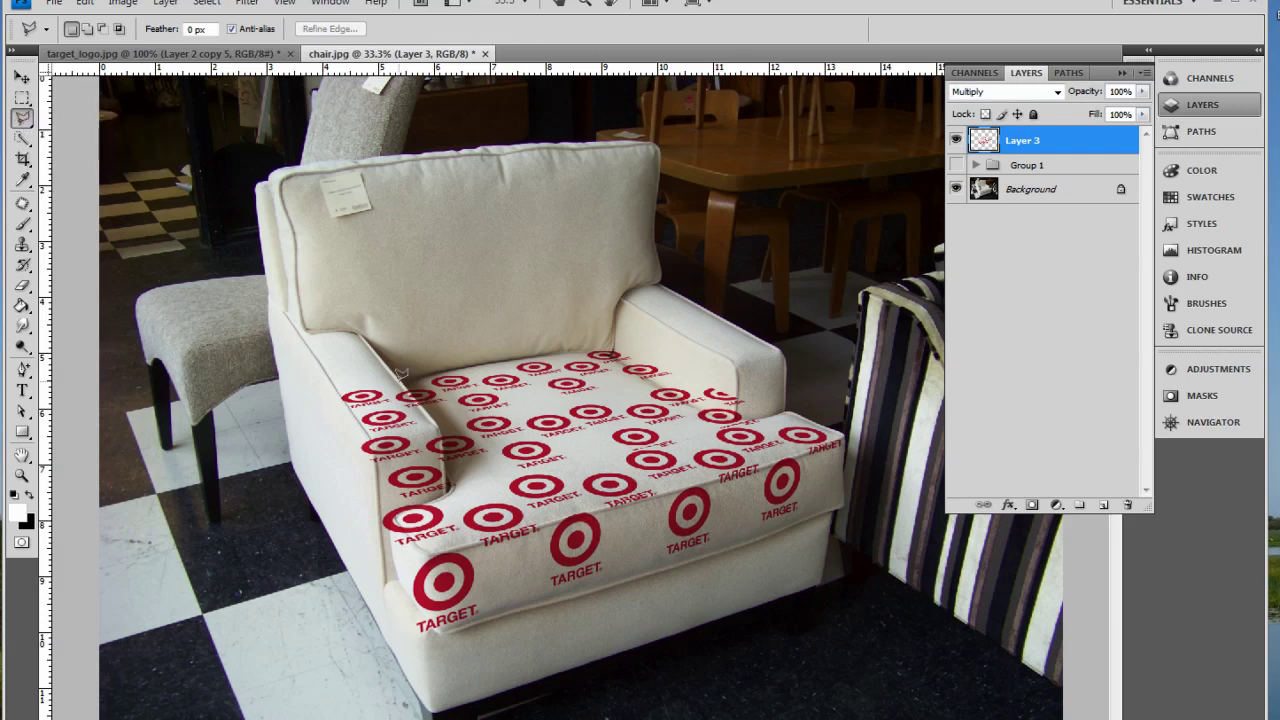
left_click(448, 433)
left_click(450, 490)
left_click(383, 523)
left_click(330, 531)
left_click(299, 390)
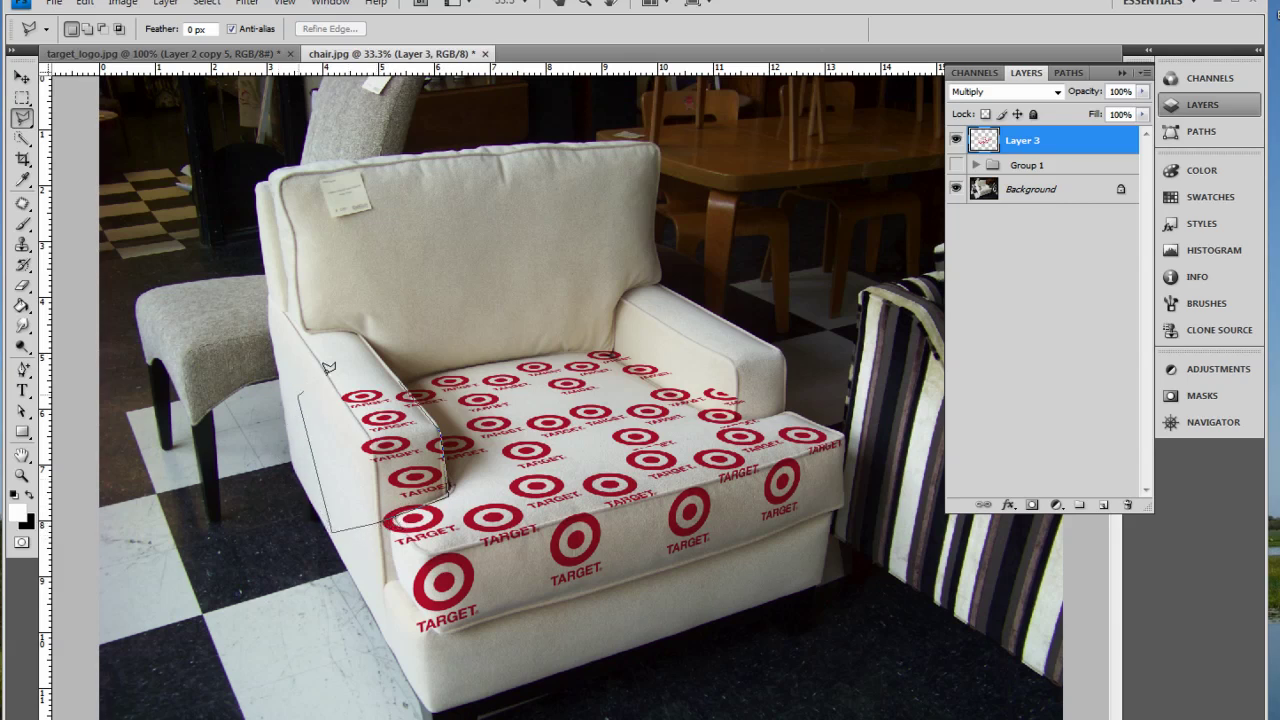
left_click(405, 373)
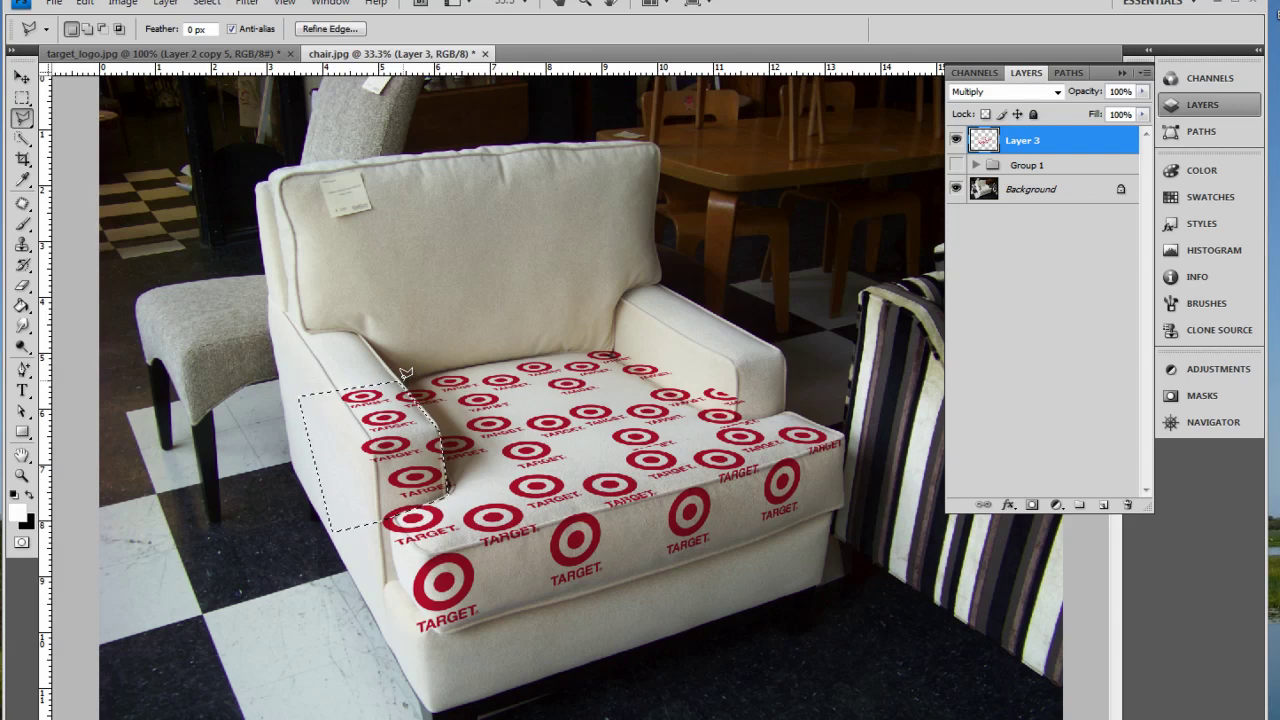
key("Delete")
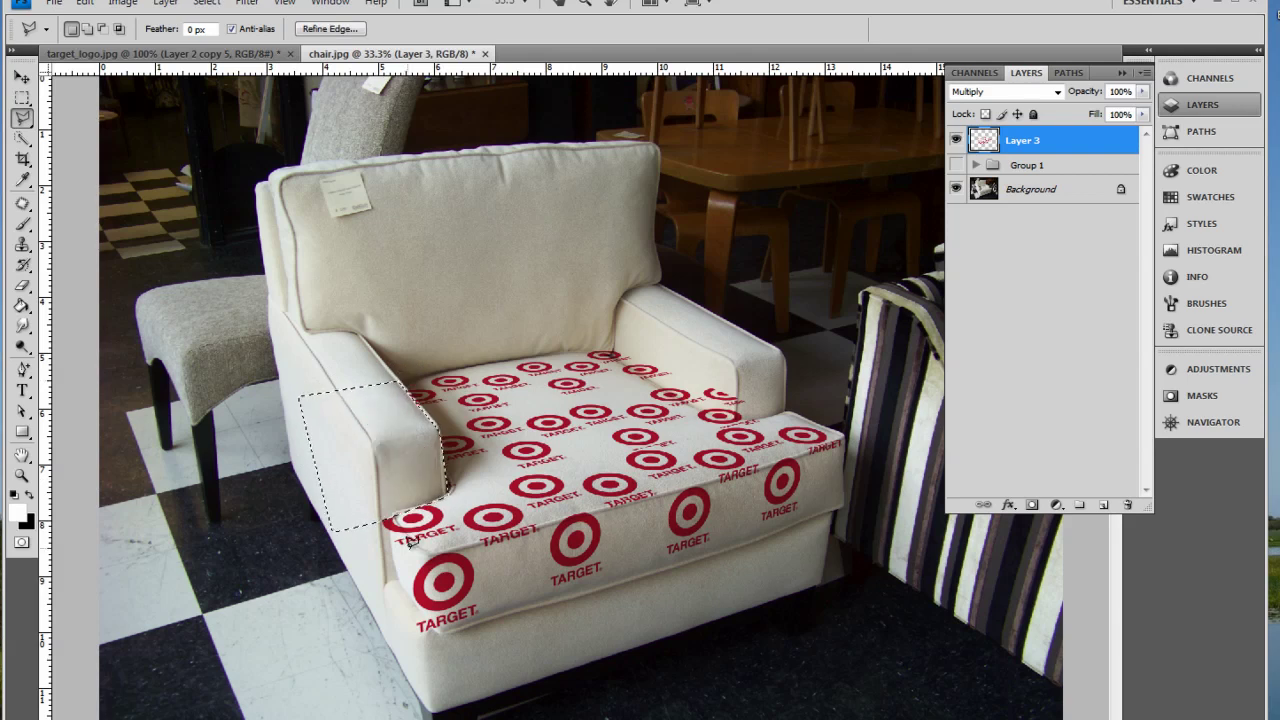
key("ctrl+d")
Step: Select and trim the pattern spilling over the right armrest
mouse_move(388, 503)
left_mouse_down()
mouse_move(337, 509)
mouse_move(352, 550)
mouse_move(420, 548)
mouse_move(388, 510)
left_mouse_up()
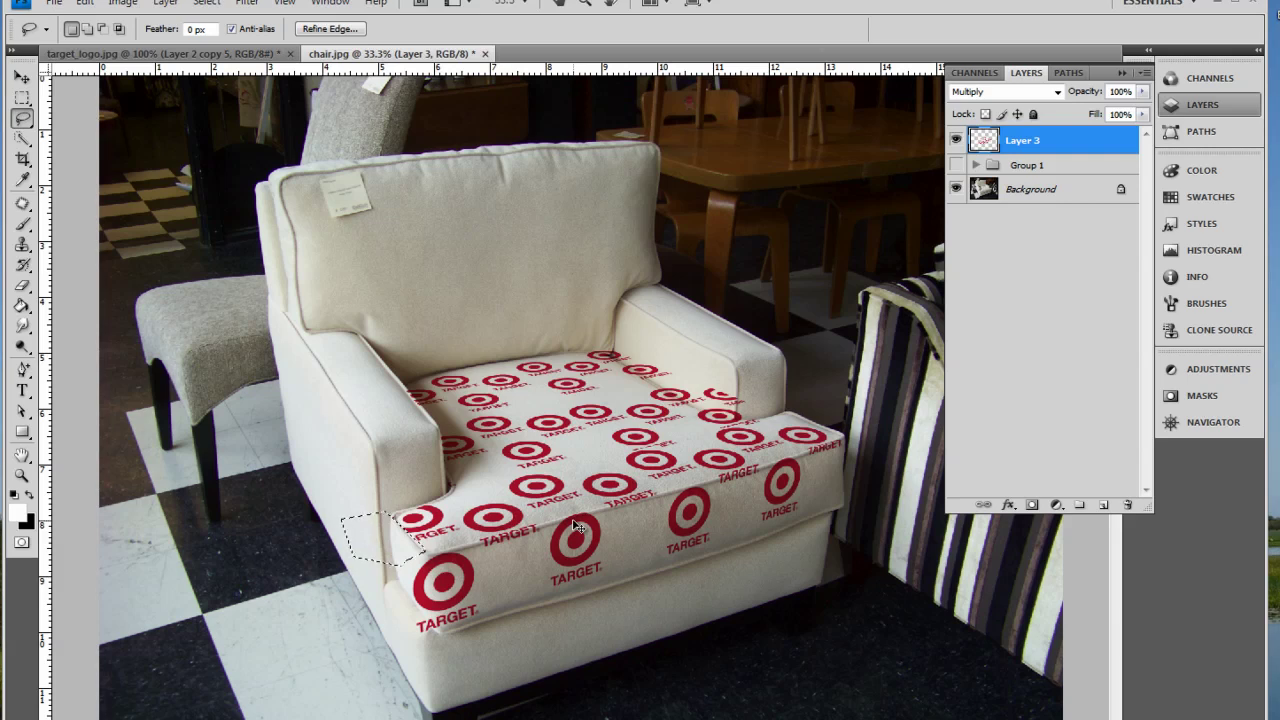
key("ctrl+d")
mouse_move(772, 416)
left_mouse_down()
mouse_move(704, 402)
mouse_move(618, 352)
mouse_move(626, 311)
mouse_move(762, 348)
left_mouse_up()
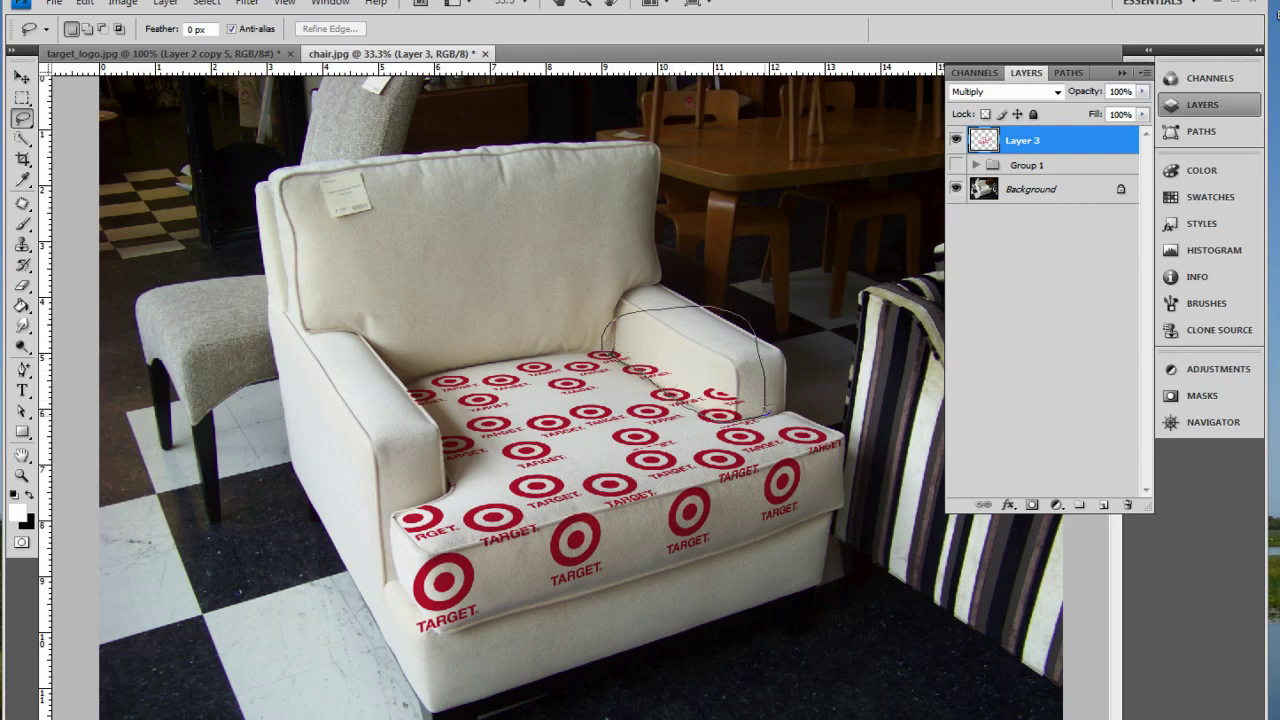
left_click_drag(765, 410, 766, 410)
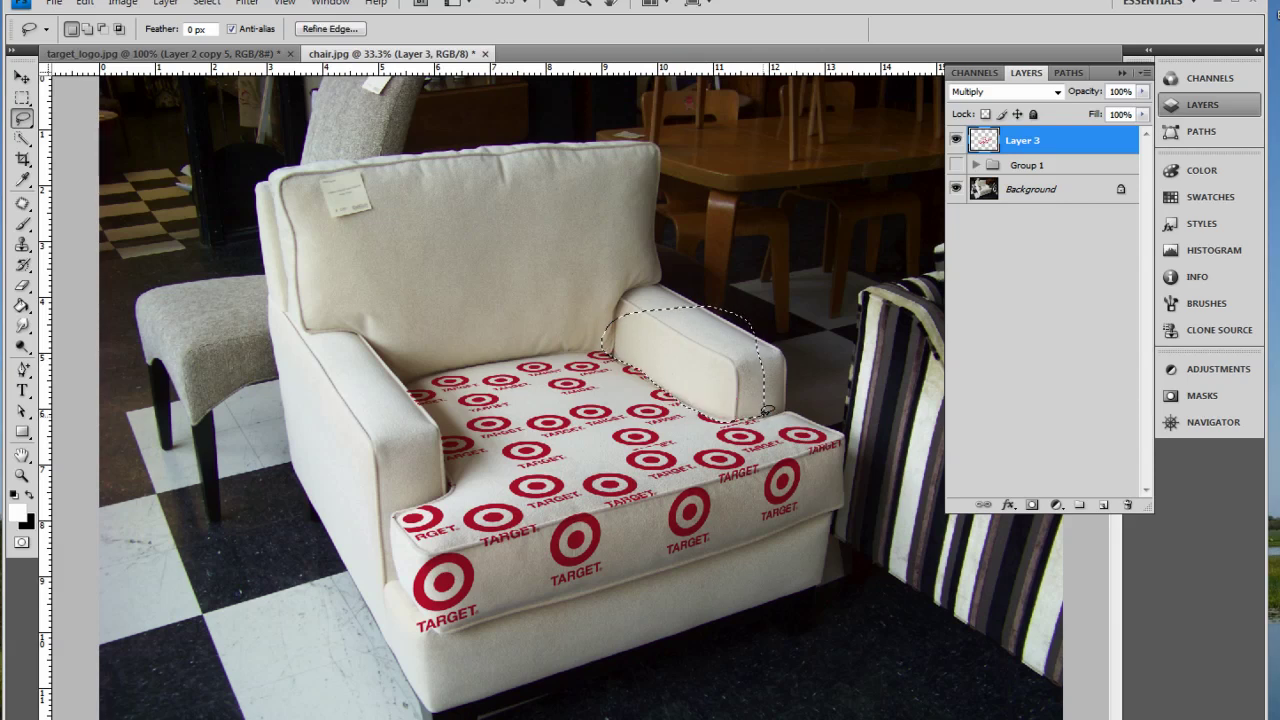
left_click(436, 622)
Step: Outline the bottom-left logo's overhang past the front-left cushion corner
mouse_move(436, 620)
left_mouse_down()
mouse_move(425, 551)
mouse_move(400, 590)
left_mouse_up()
left_click(397, 590)
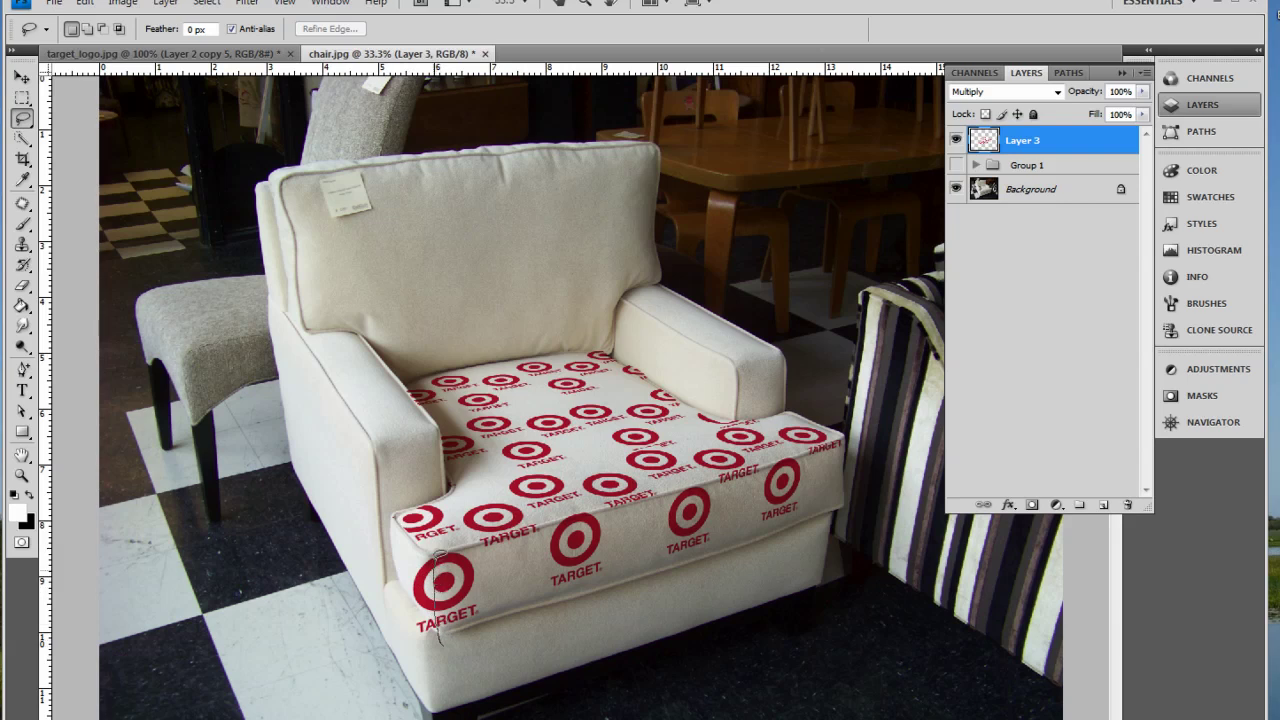
mouse_move(416, 546)
left_mouse_down()
mouse_move(411, 646)
mouse_move(441, 638)
left_mouse_up()
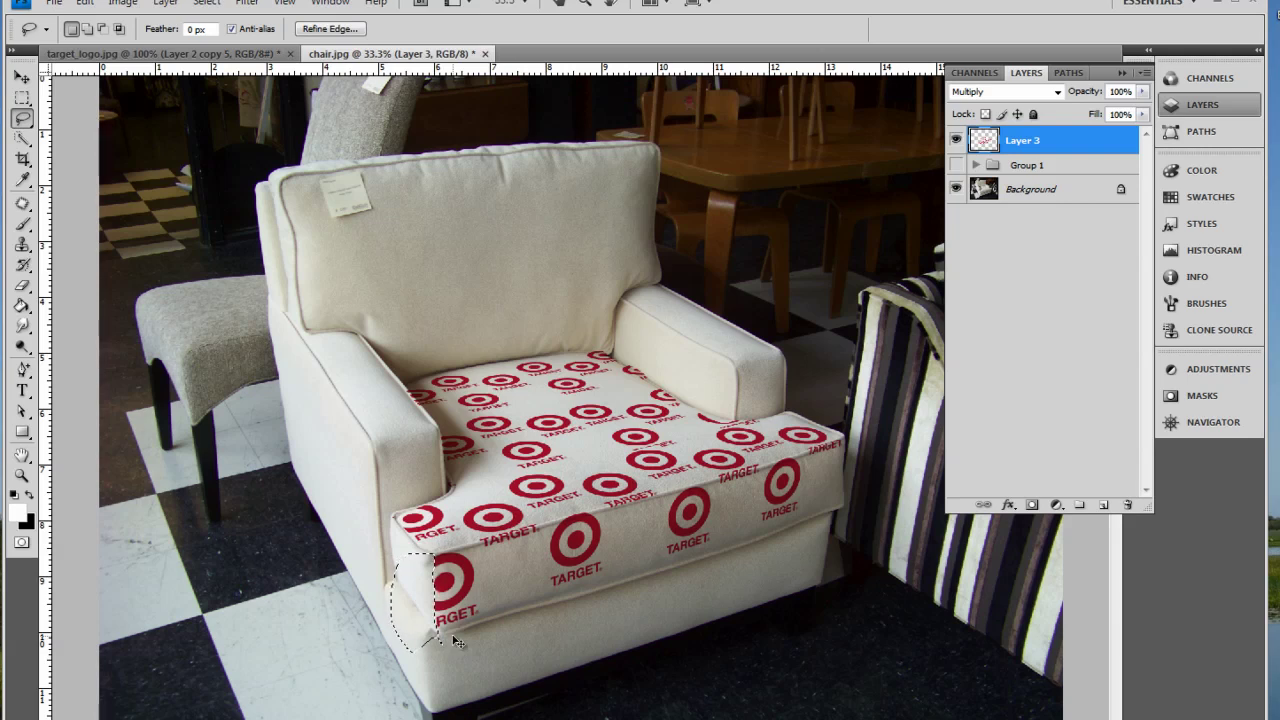
Step: Clear the selection, add a new empty layer, and open Vanishing Point on it
key("ctrl+d")
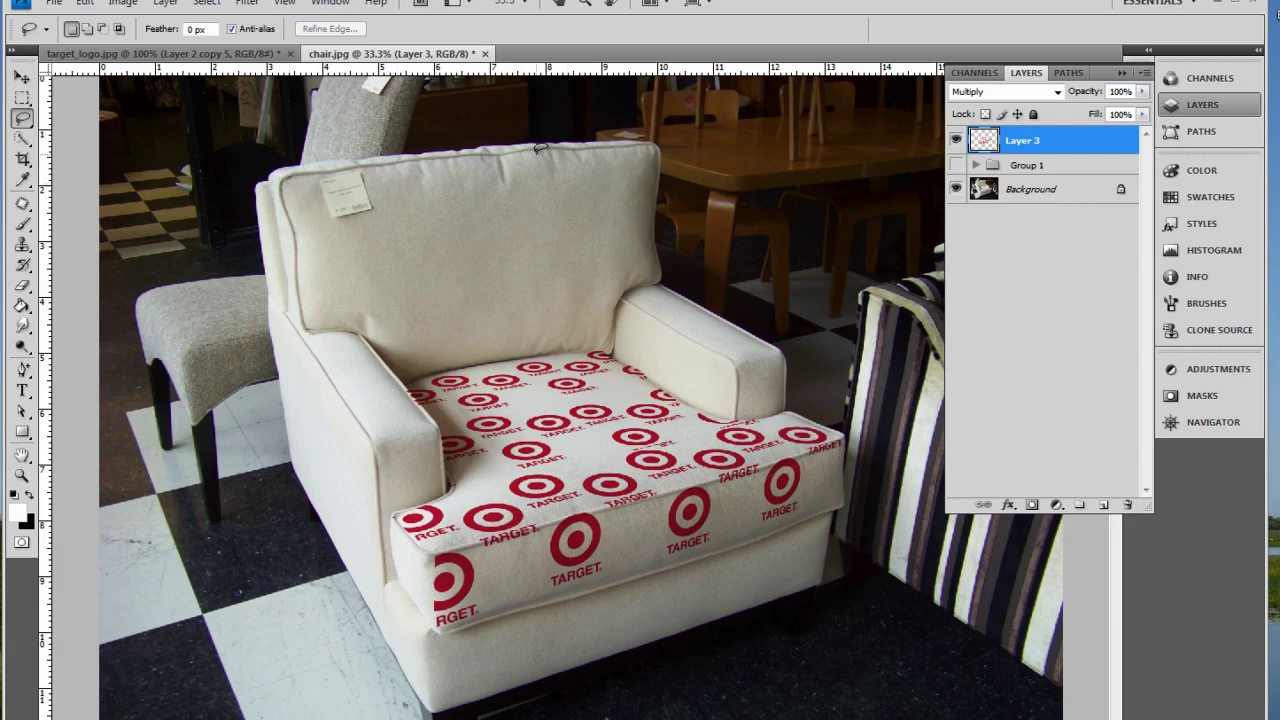
left_click(1105, 506)
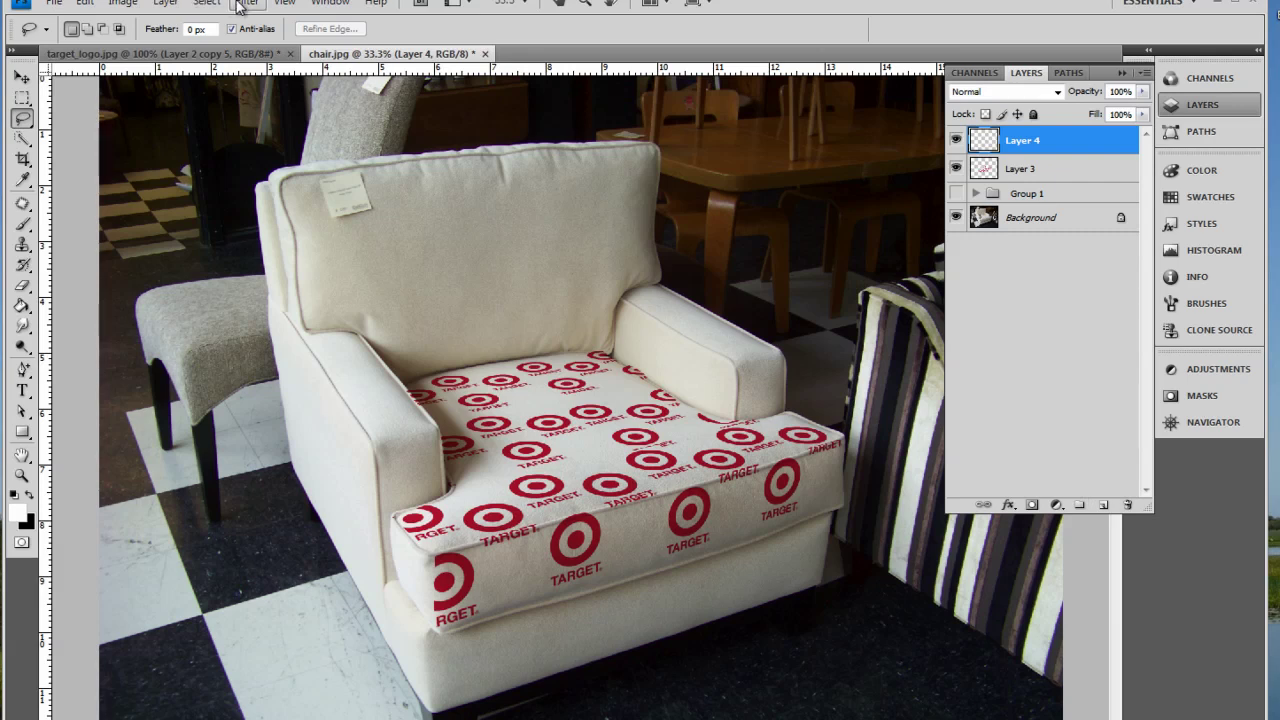
left_click(248, 4)
left_click(282, 140)
key("Delete")
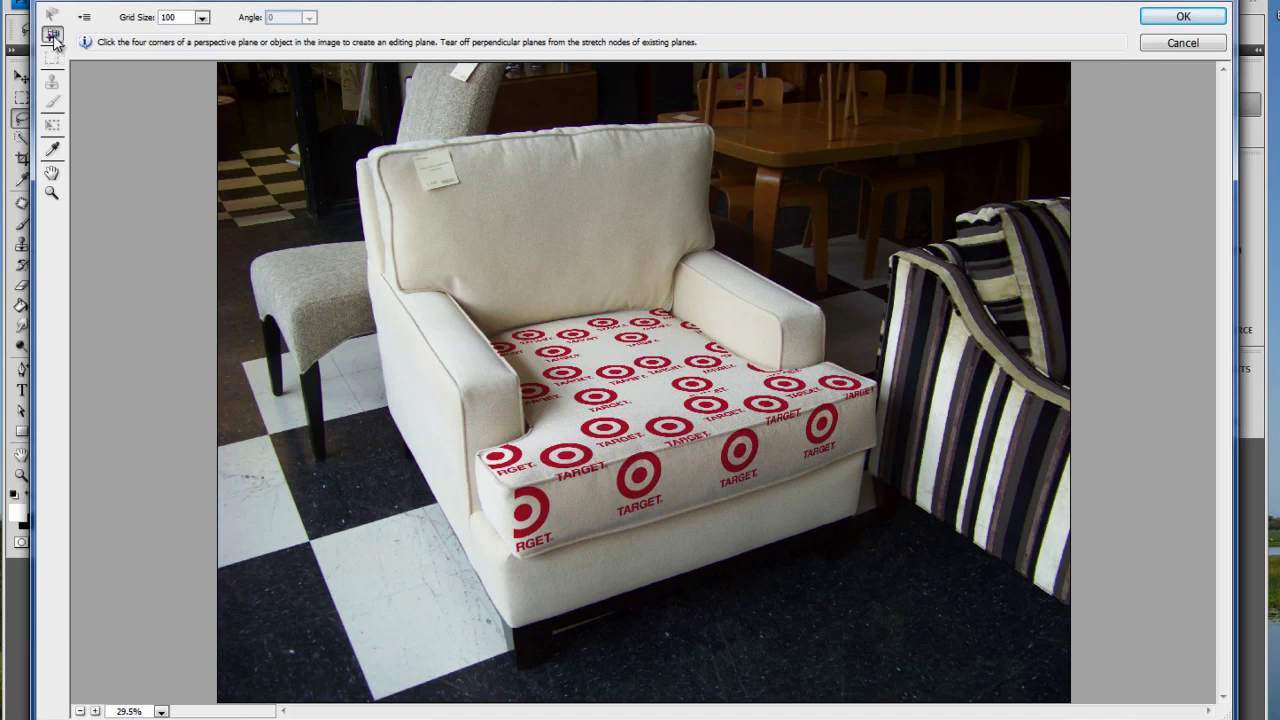
Step: Draw a four-corner perspective plane over the backrest and fine-tune its corners and left edge
left_click(365, 155)
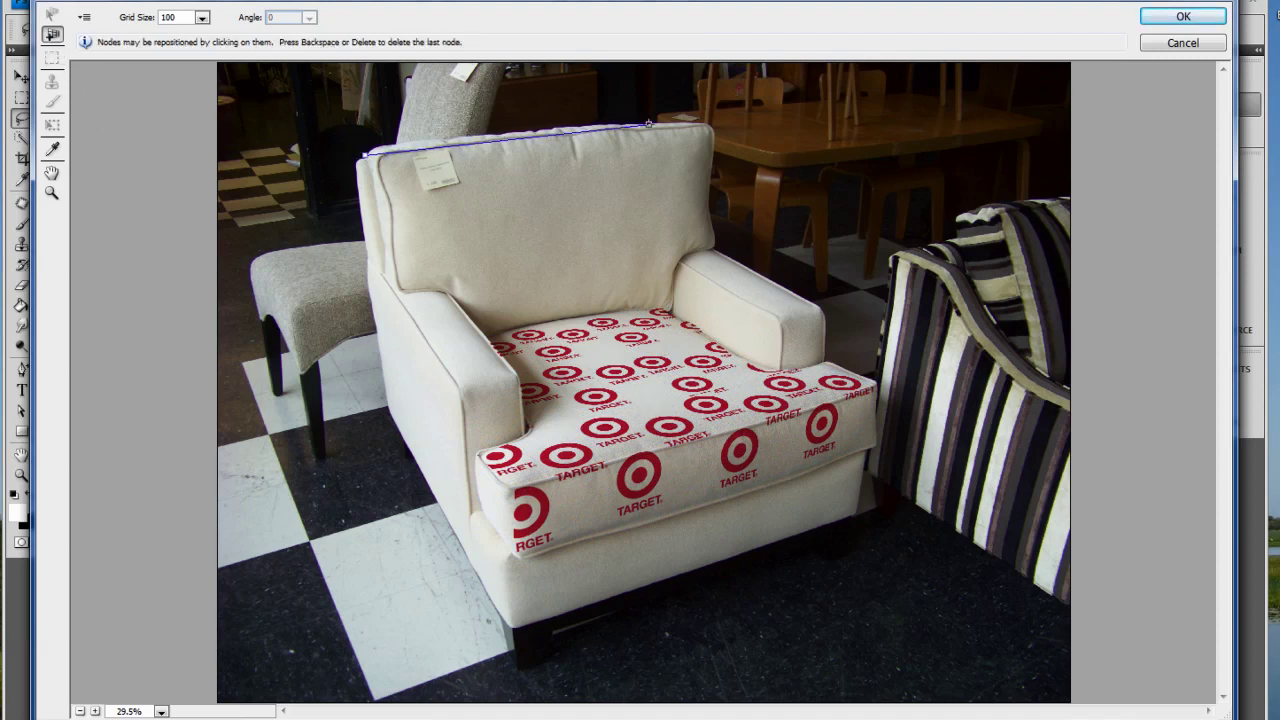
left_click(716, 124)
left_click(392, 364)
left_click(731, 283)
mouse_move(731, 283)
left_mouse_down()
mouse_move(726, 304)
mouse_move(714, 294)
left_mouse_up()
left_click_drag(392, 364, 393, 343)
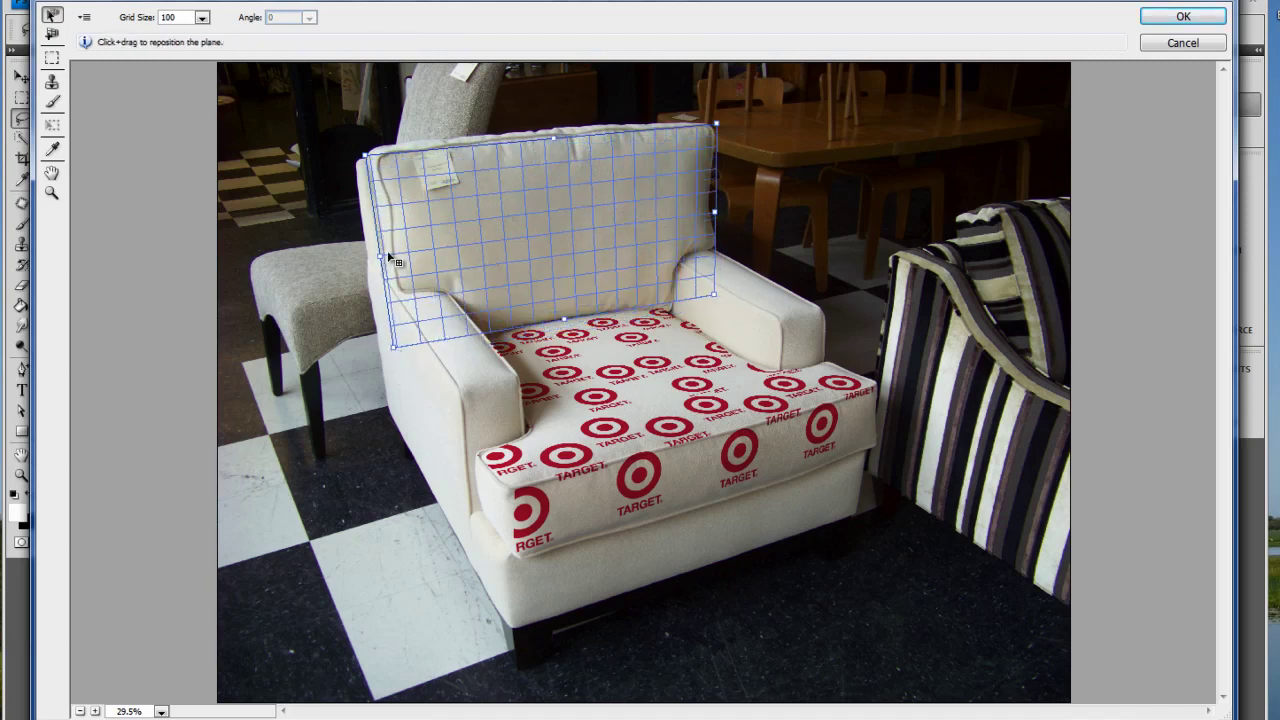
left_click_drag(380, 255, 394, 255)
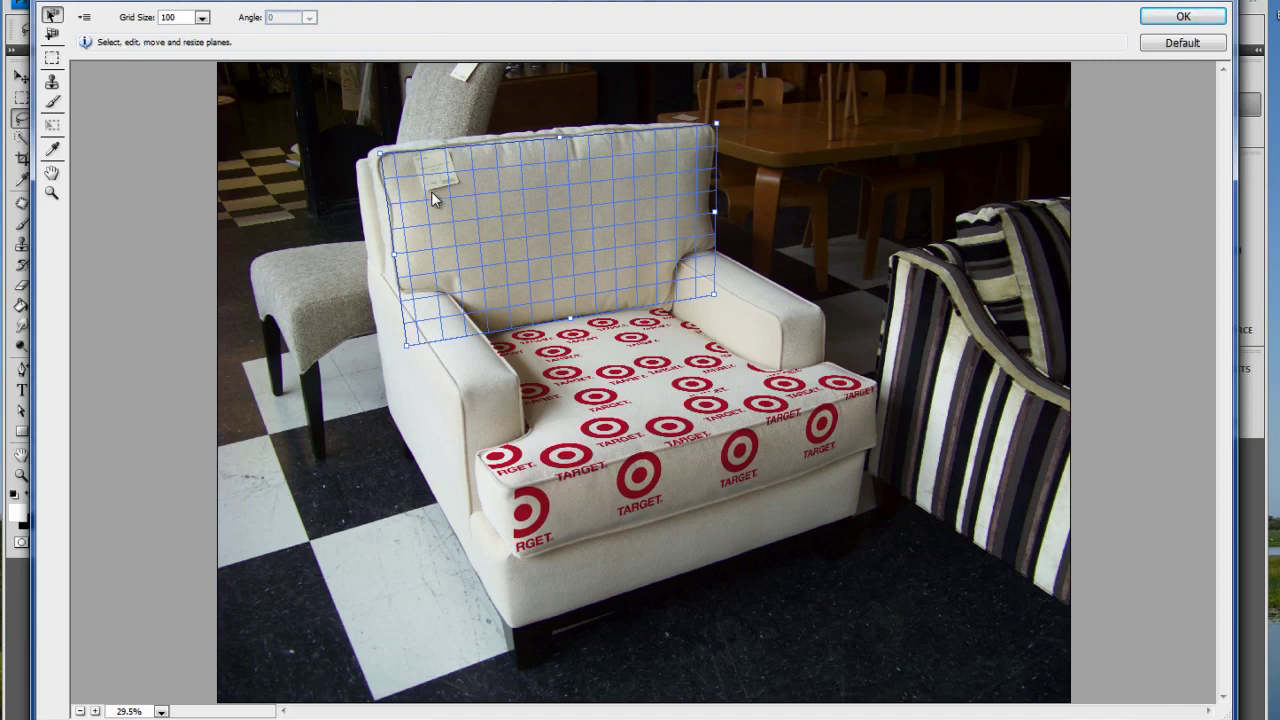
Step: Paste the Target logo tile onto the backrest plane, Alt-drag a copy lower, and apply it
key("ctrl+v")
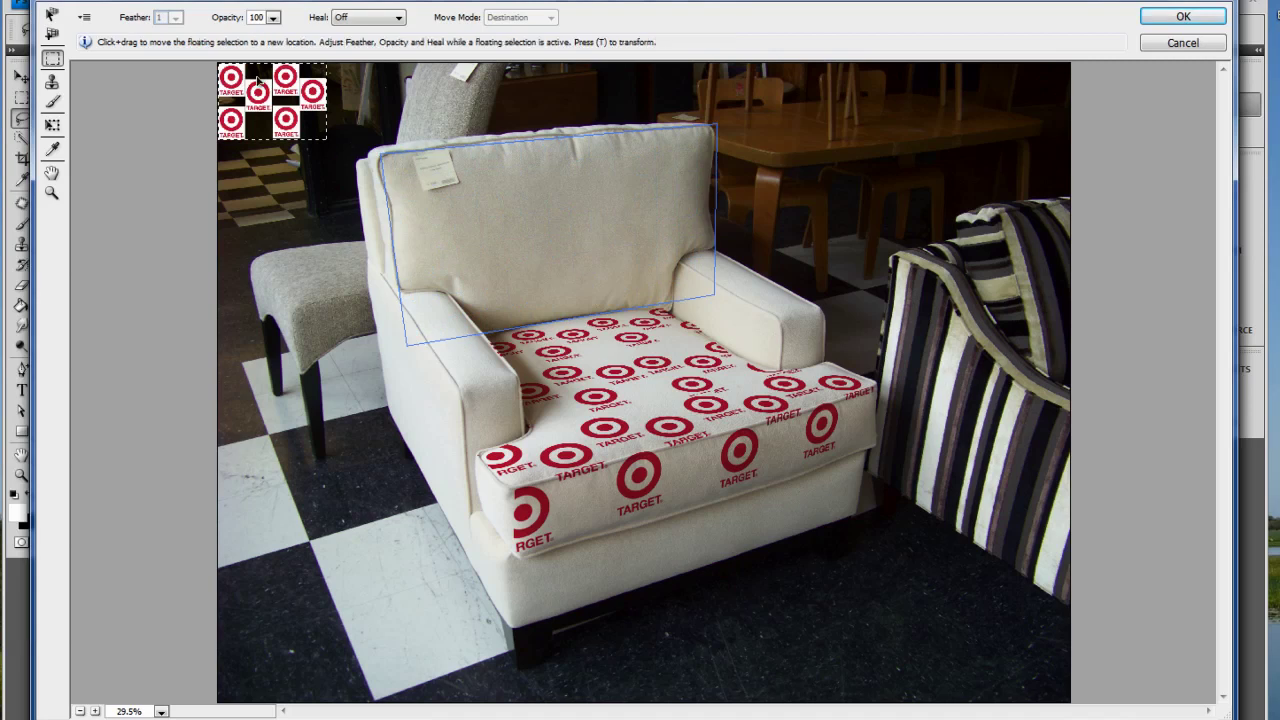
mouse_move(270, 100)
left_mouse_down()
mouse_move(296, 166)
mouse_move(427, 207)
mouse_move(678, 162)
mouse_move(656, 224)
mouse_move(489, 311)
mouse_move(453, 286)
mouse_move(453, 270)
mouse_move(579, 278)
mouse_move(592, 265)
mouse_move(568, 256)
mouse_move(644, 258)
mouse_move(677, 241)
left_mouse_up()
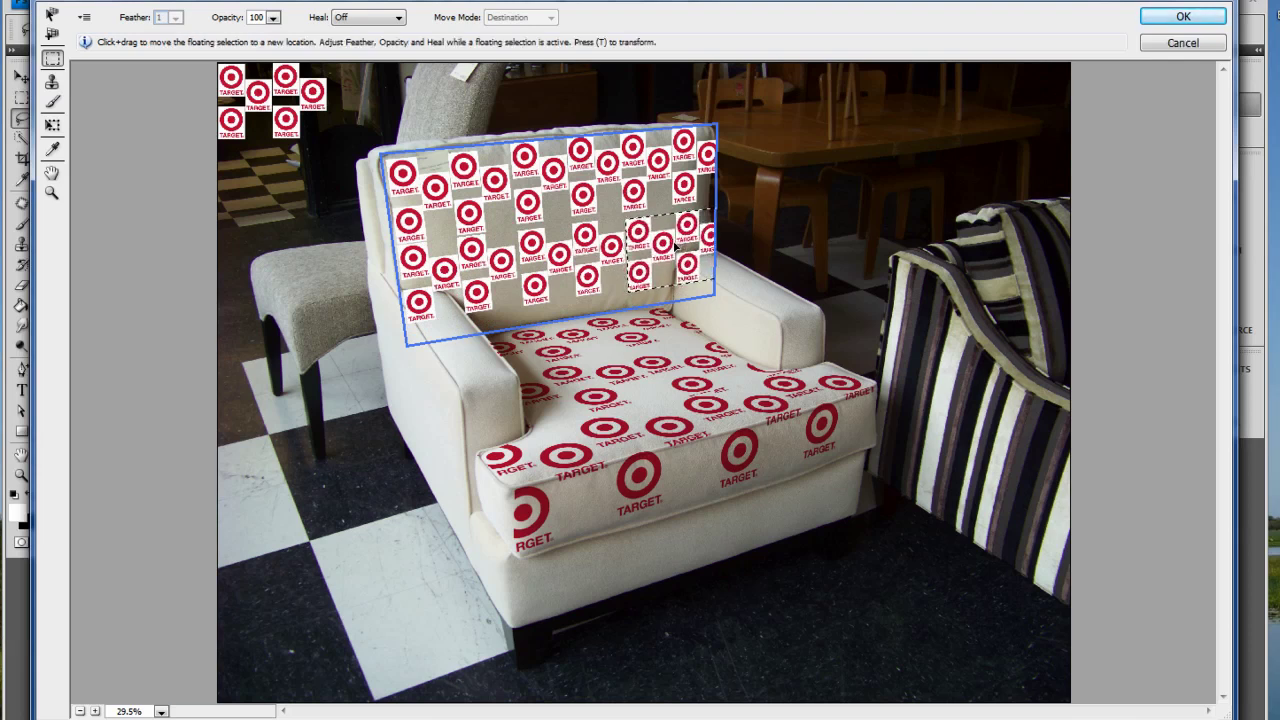
key("alt")
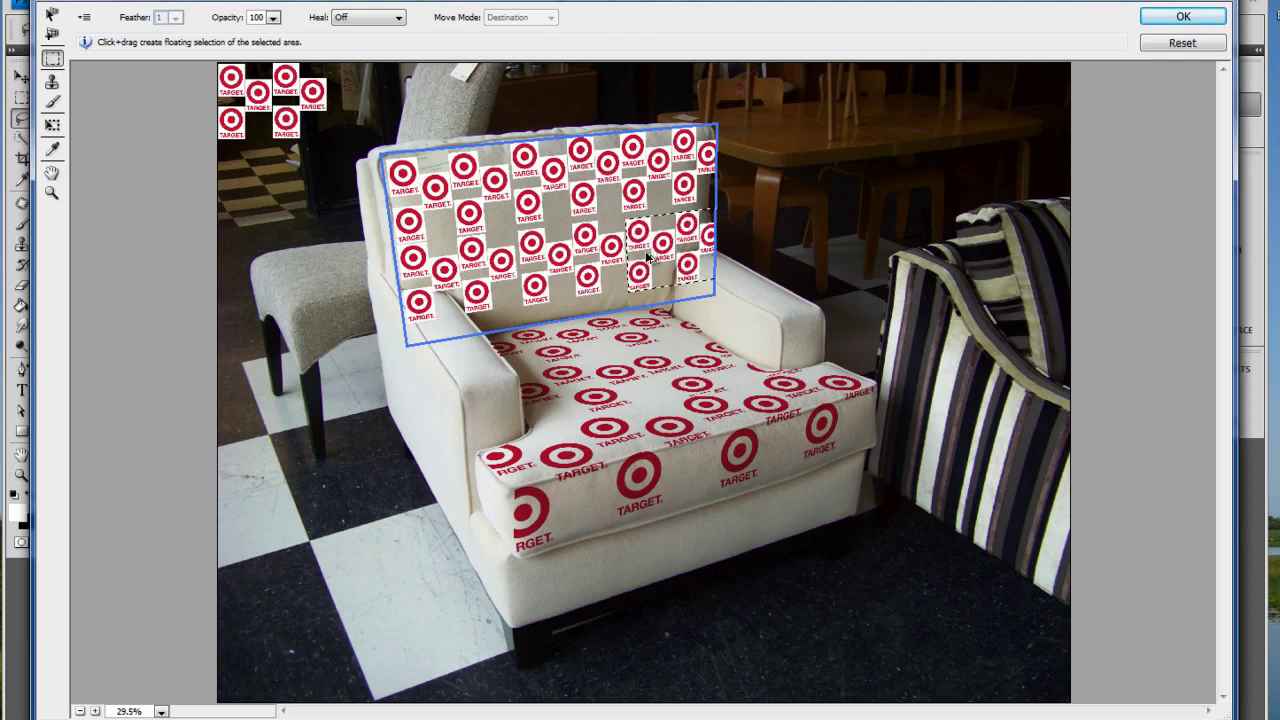
left_click_drag(648, 258, 604, 312)
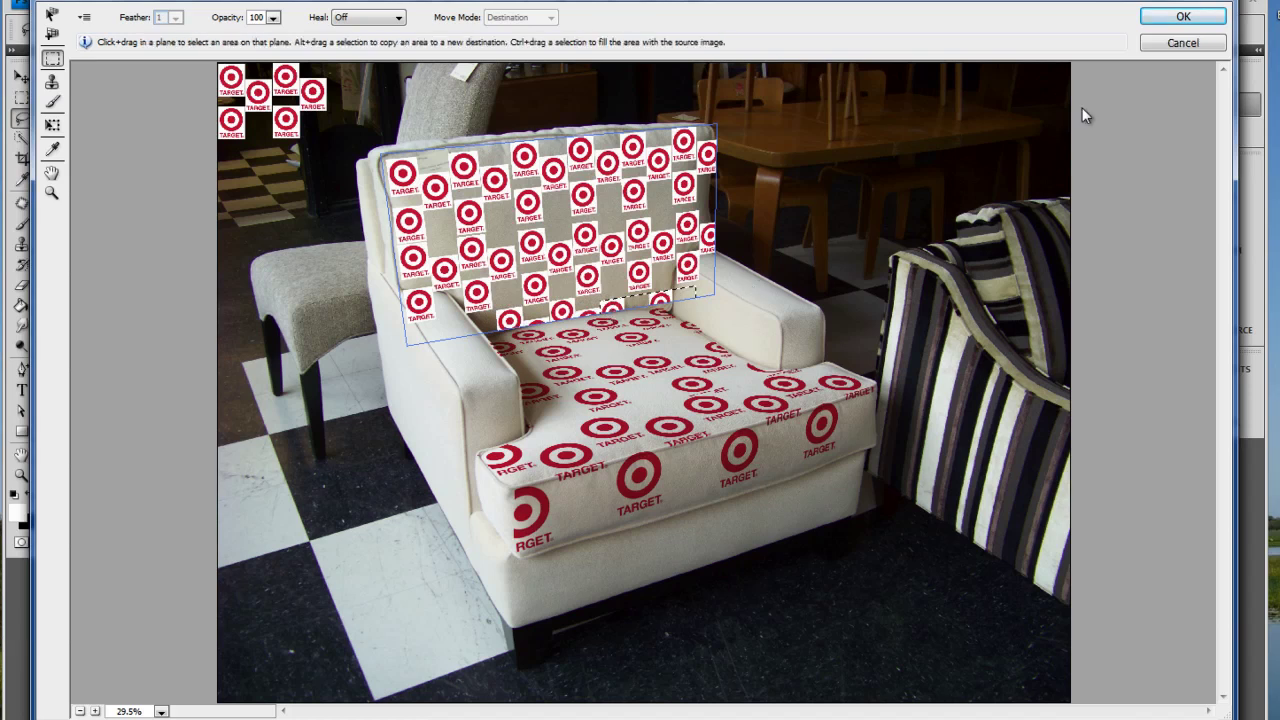
left_click(1183, 17)
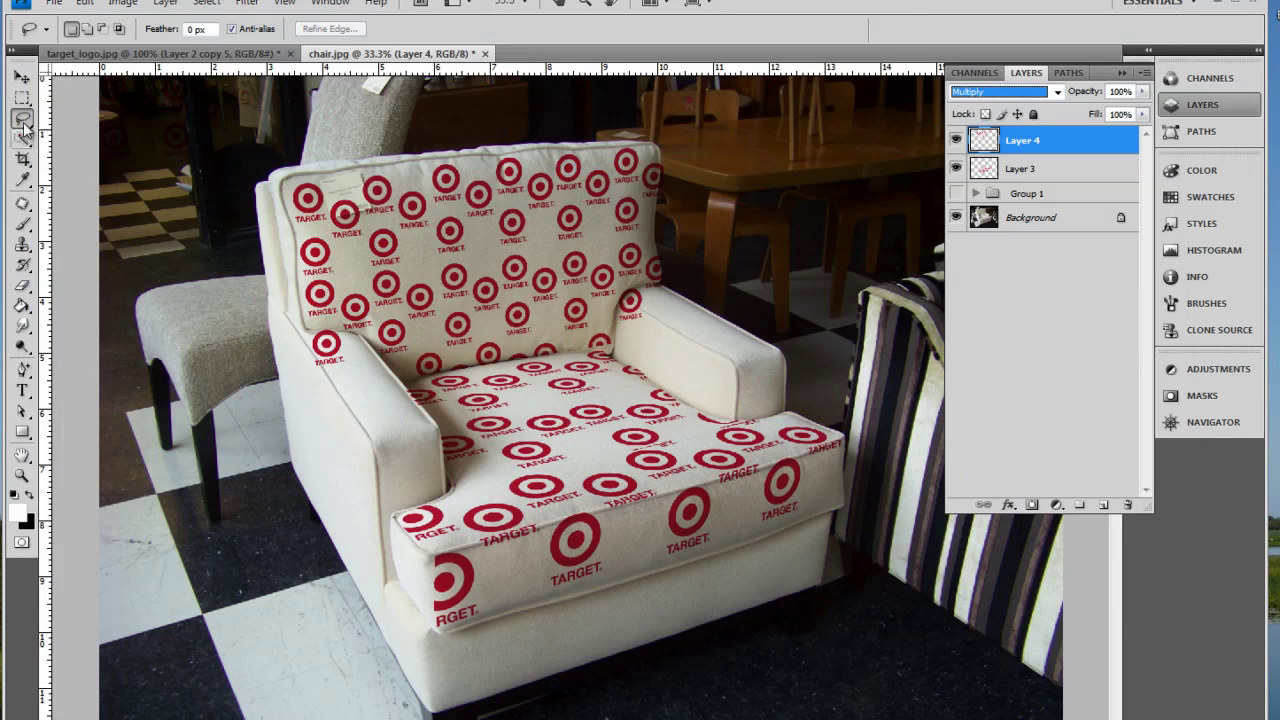
Step: Erase the stray logos on the left and right armrests, then add Layer 5 with Ctrl+J
mouse_move(366, 358)
left_mouse_down()
mouse_move(319, 326)
mouse_move(289, 341)
mouse_move(363, 385)
mouse_move(370, 356)
mouse_move(340, 334)
left_mouse_up()
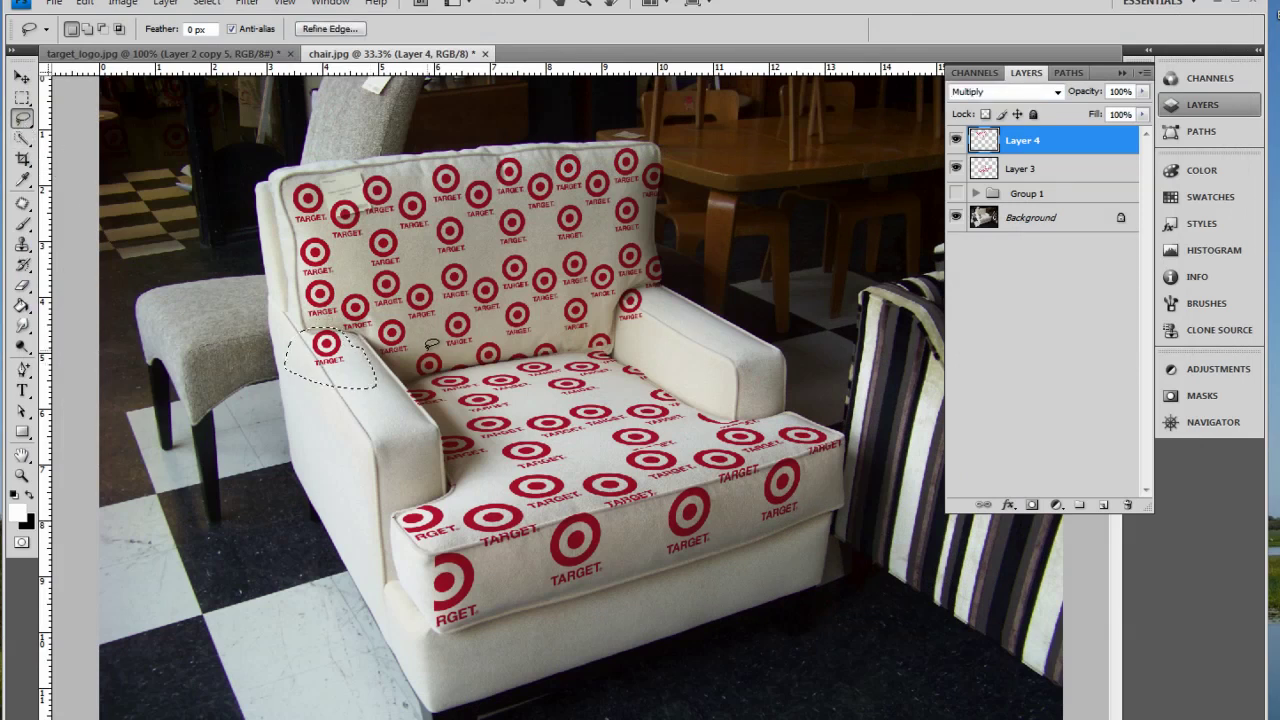
key("Delete")
key("ctrl+d")
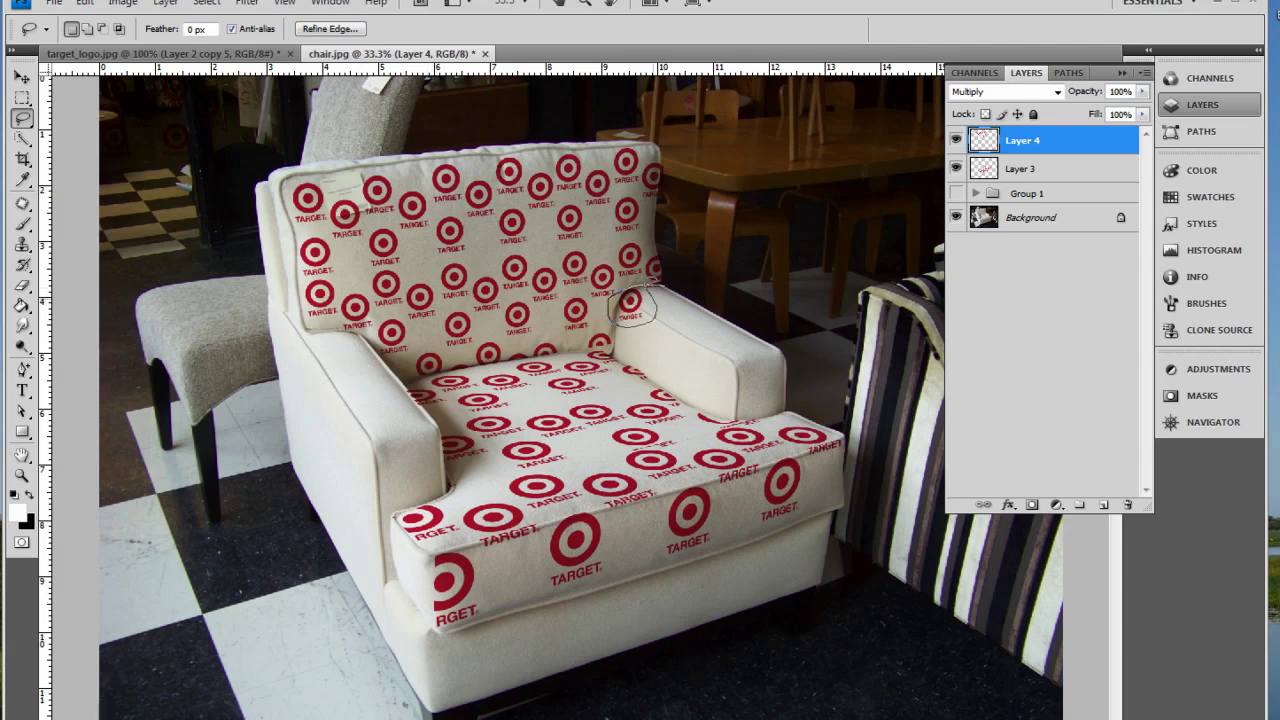
left_click_drag(652, 278, 676, 281)
key("Delete")
key("ctrl+d")
key("ctrl+j")
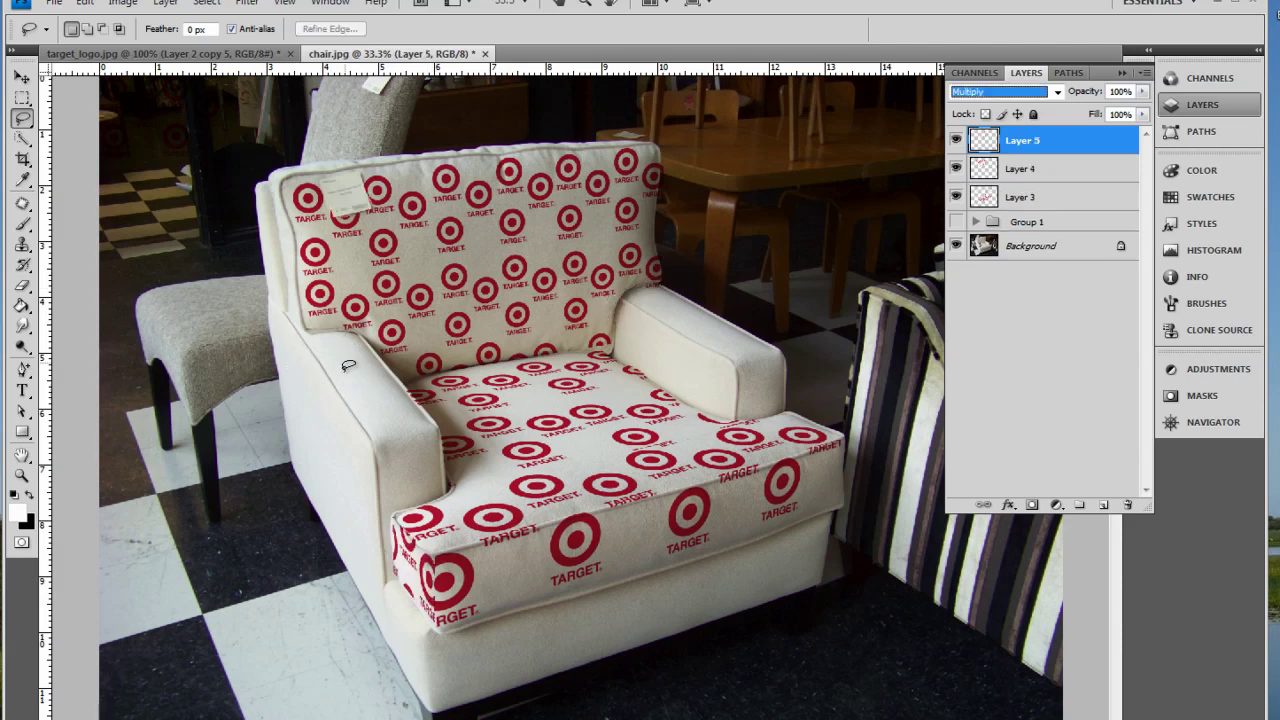